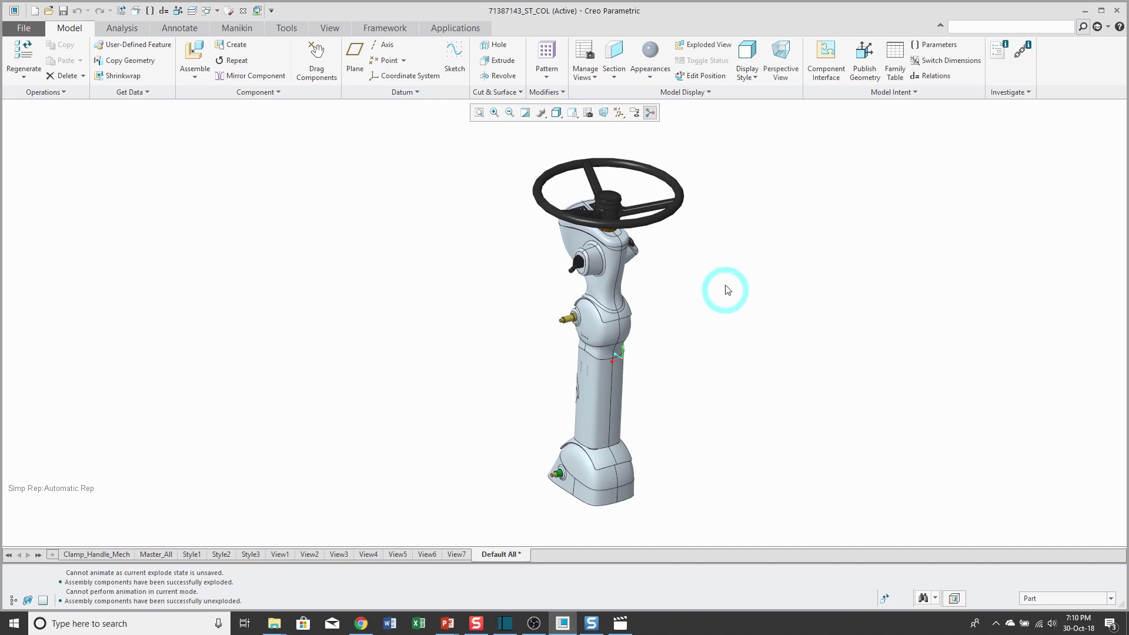
Select the steering wheel, then start and cancel a cross section without changing anything.
left_click(682, 203)
right_click(732, 225)
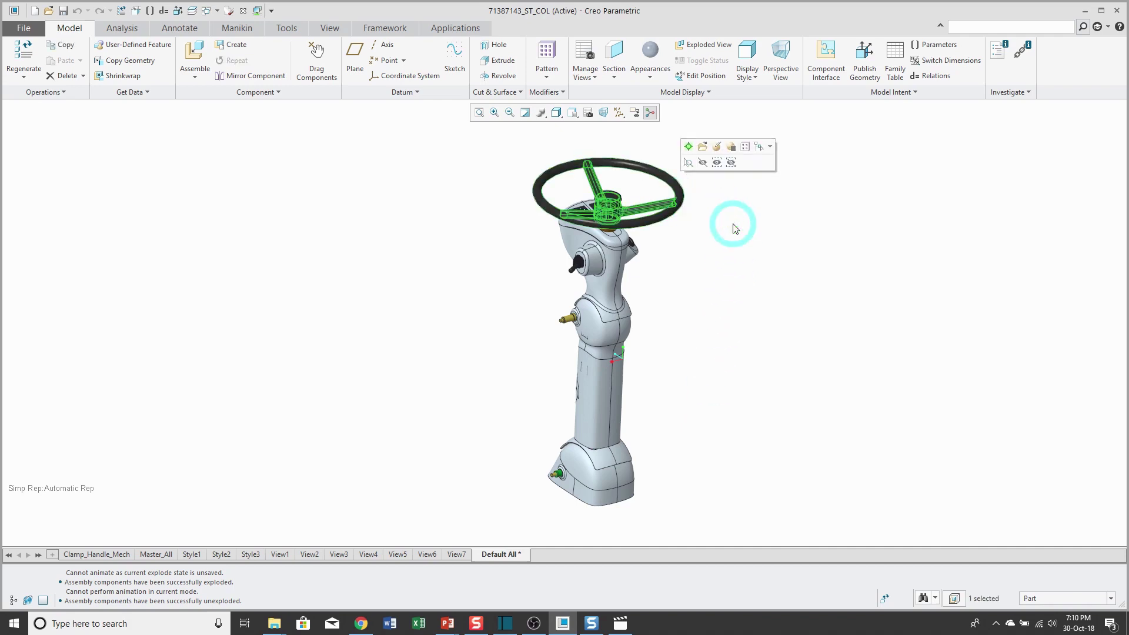
mouse_move(779, 346)
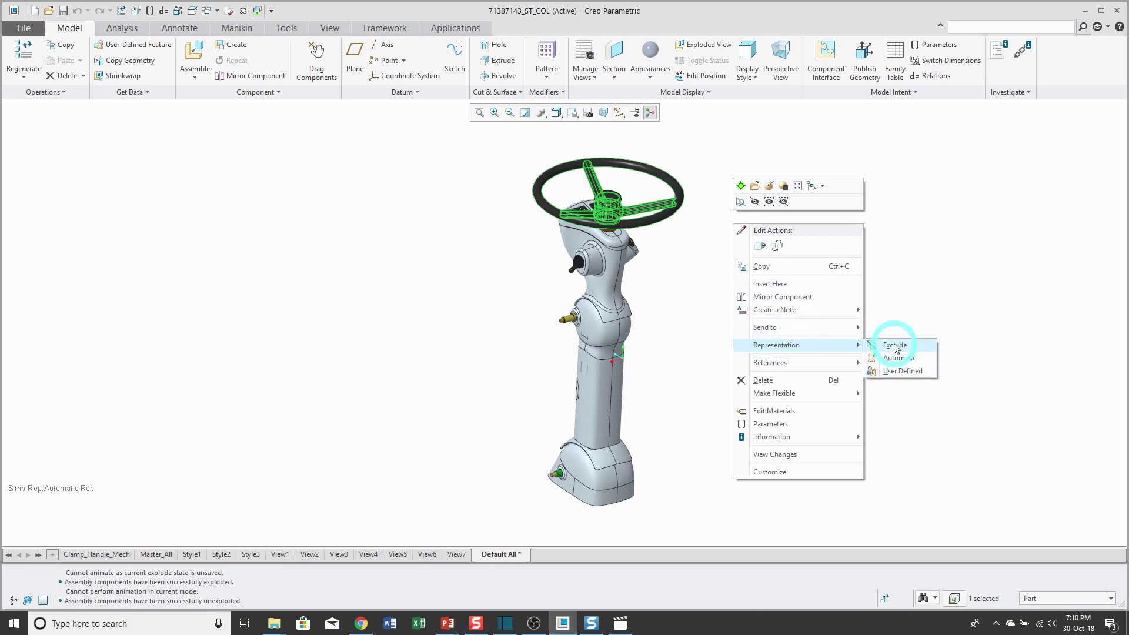
left_click(912, 315)
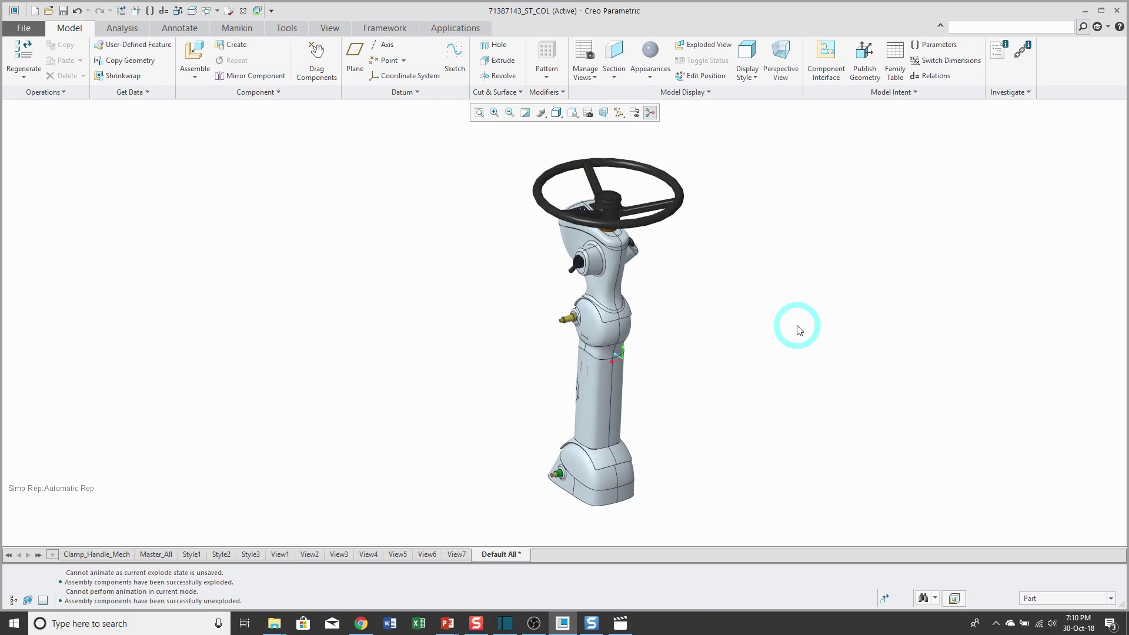
left_click(612, 57)
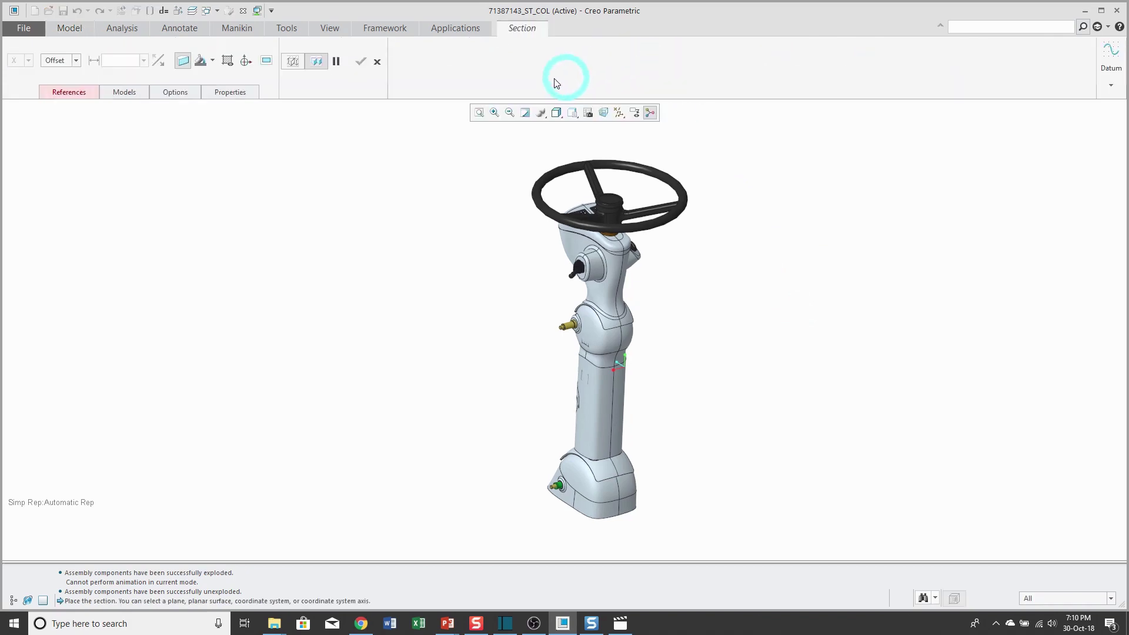
left_click(378, 62)
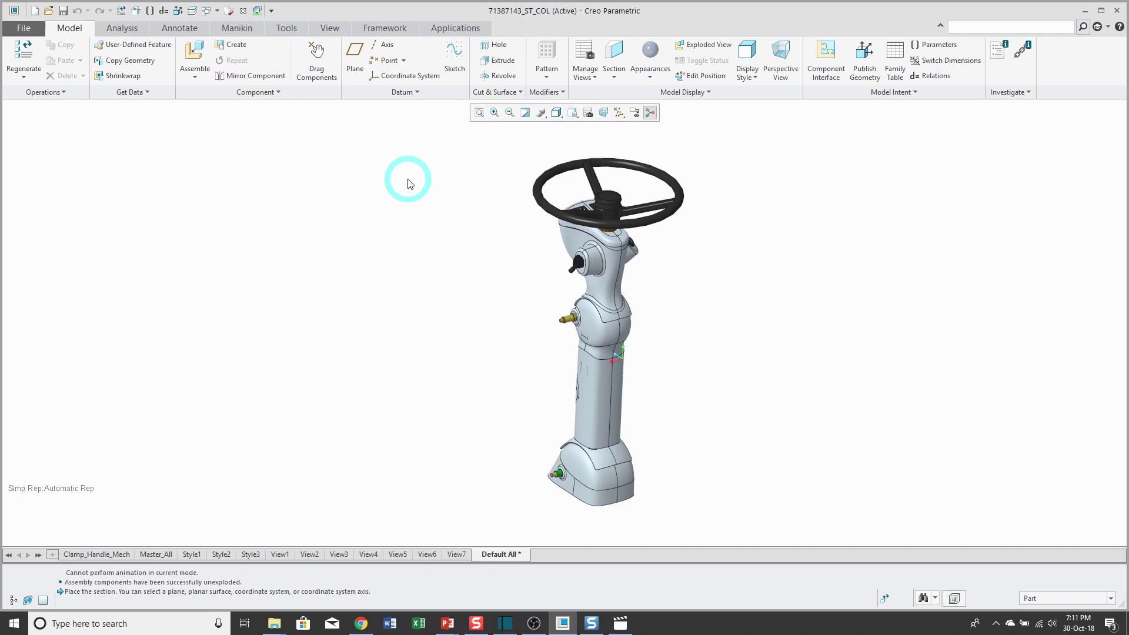
Show View Manager's Explode list with Default Explode, then return to the Model tab.
left_click(329, 29)
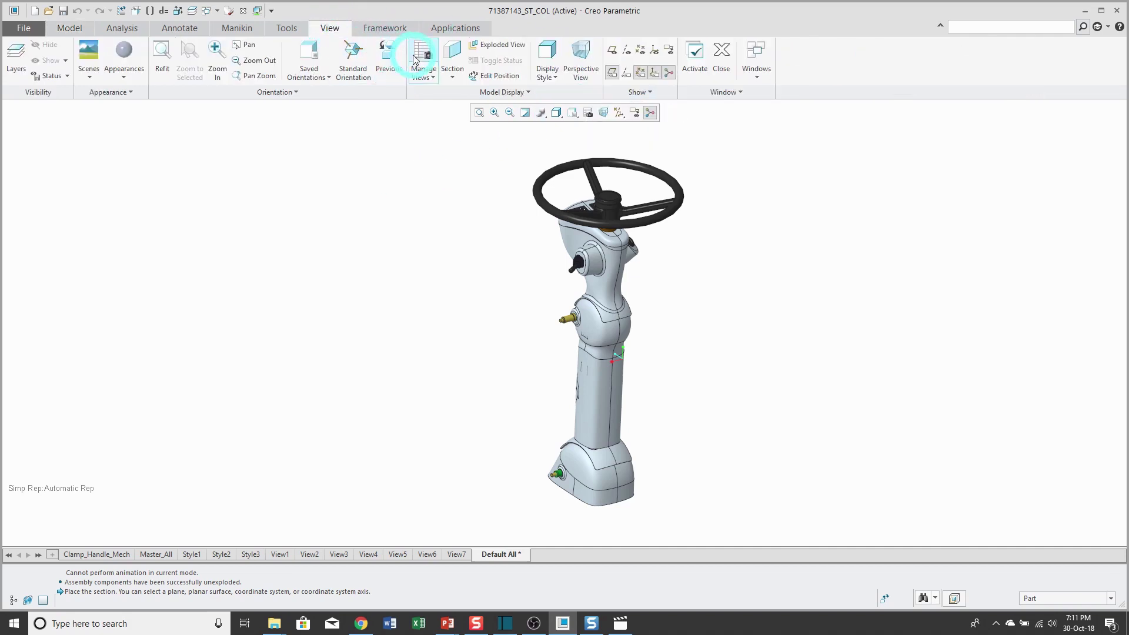
left_click(590, 114)
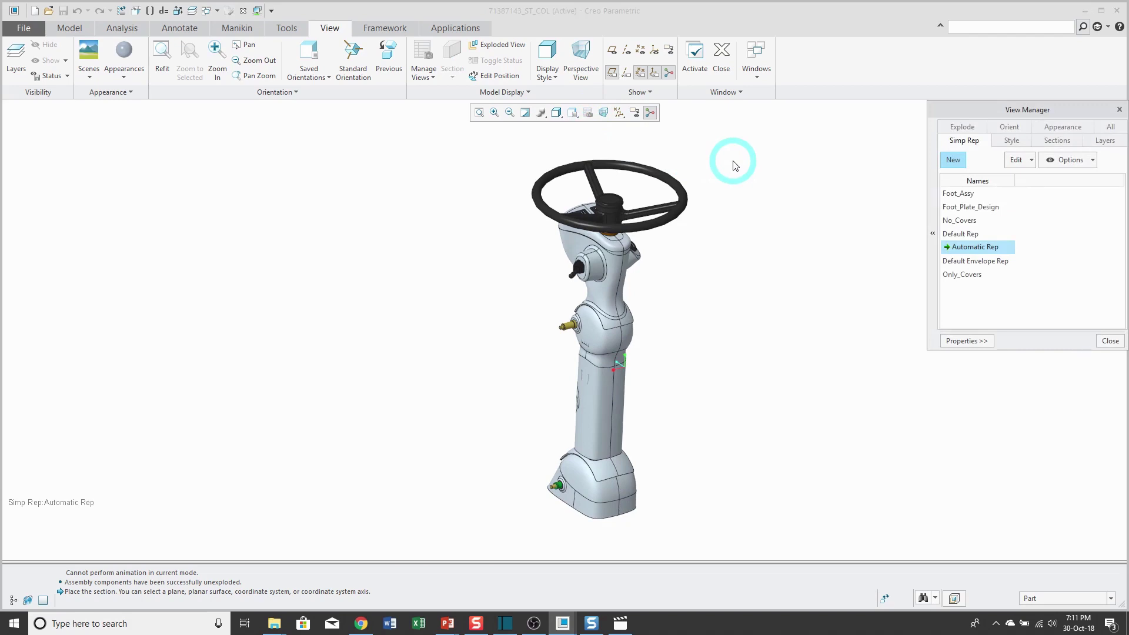
left_click(962, 127)
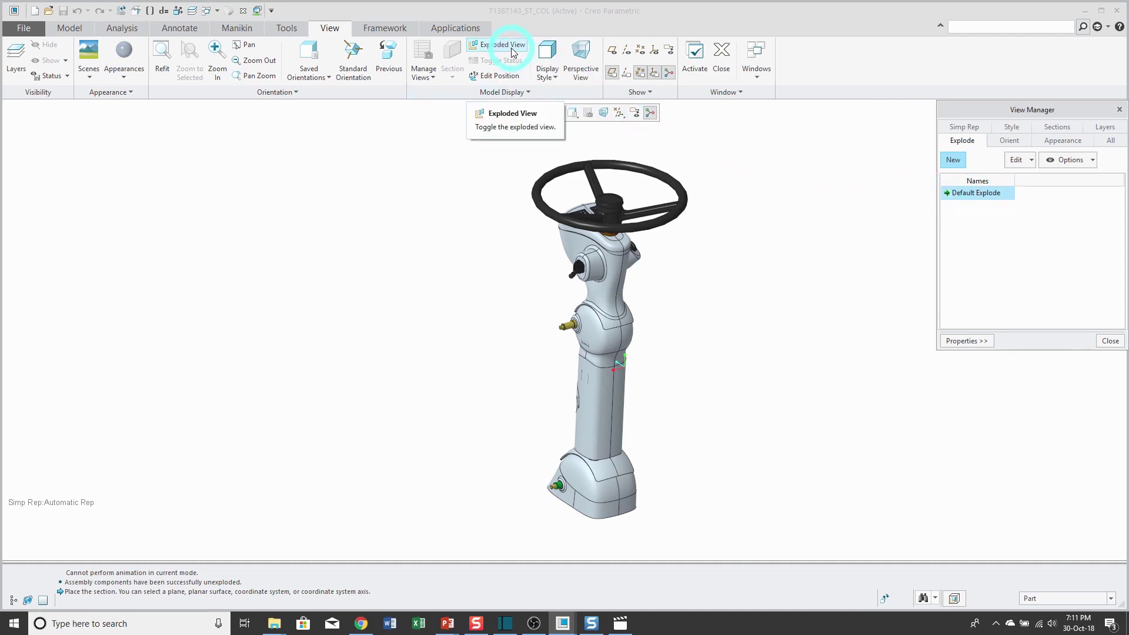
left_click(66, 28)
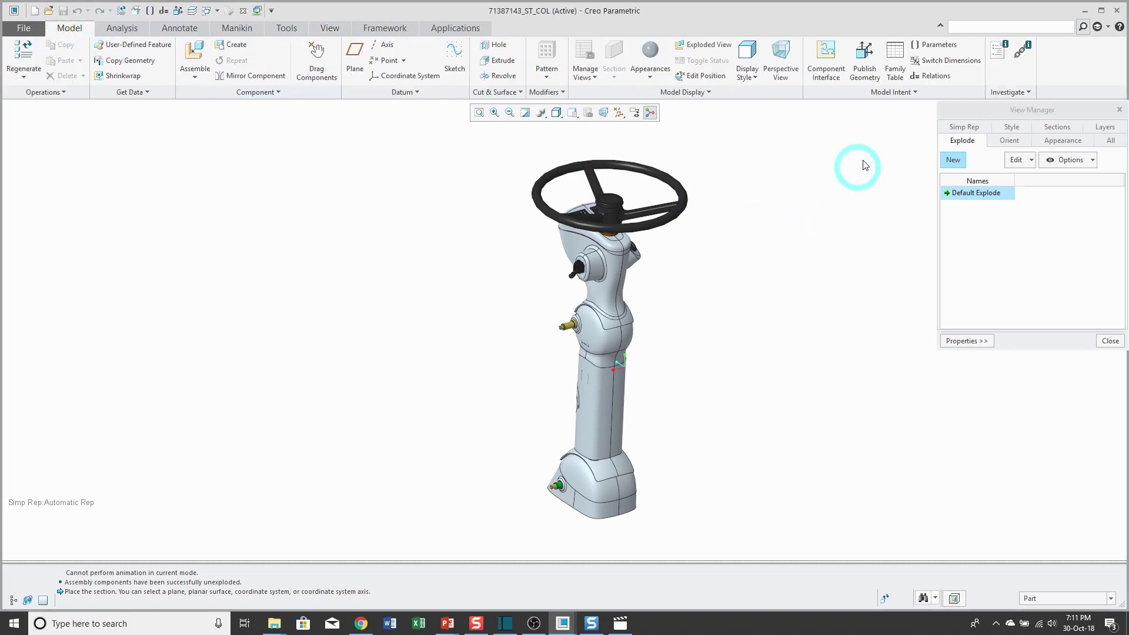
Add a new explode state named 'Exploded' and bring up its options menu.
left_click(951, 160)
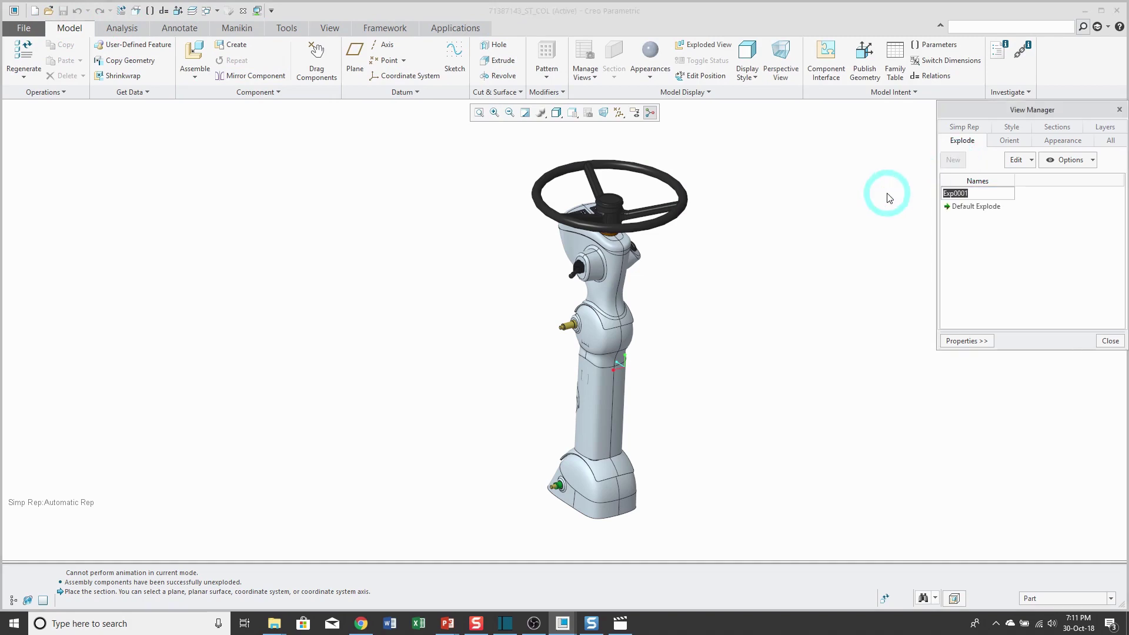
type("Exploded")
key("Return")
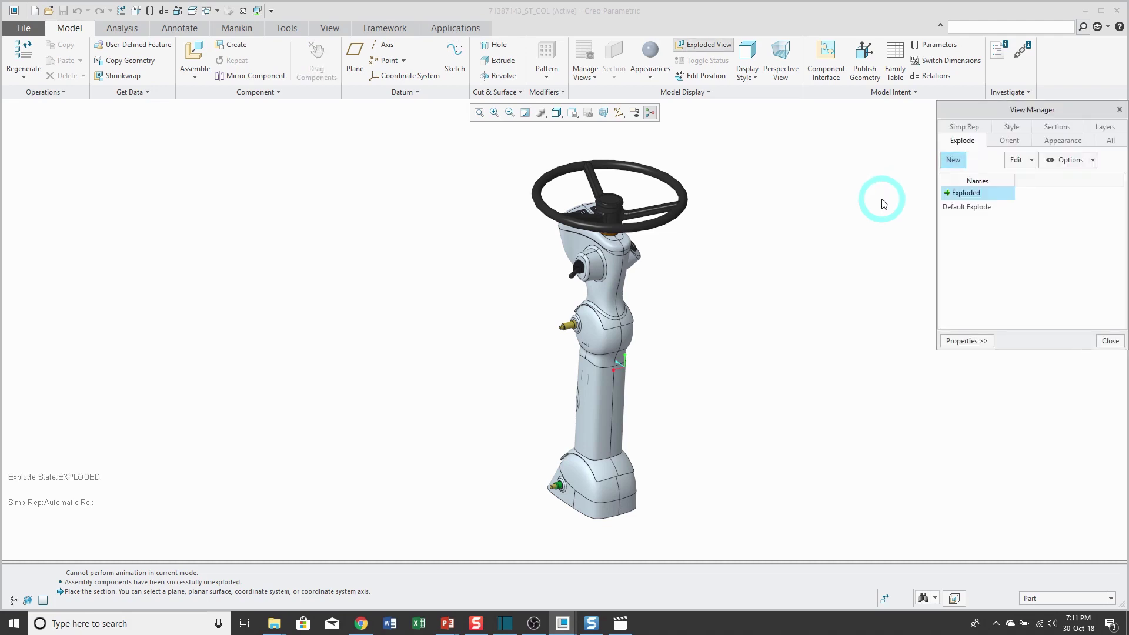
right_click(966, 199)
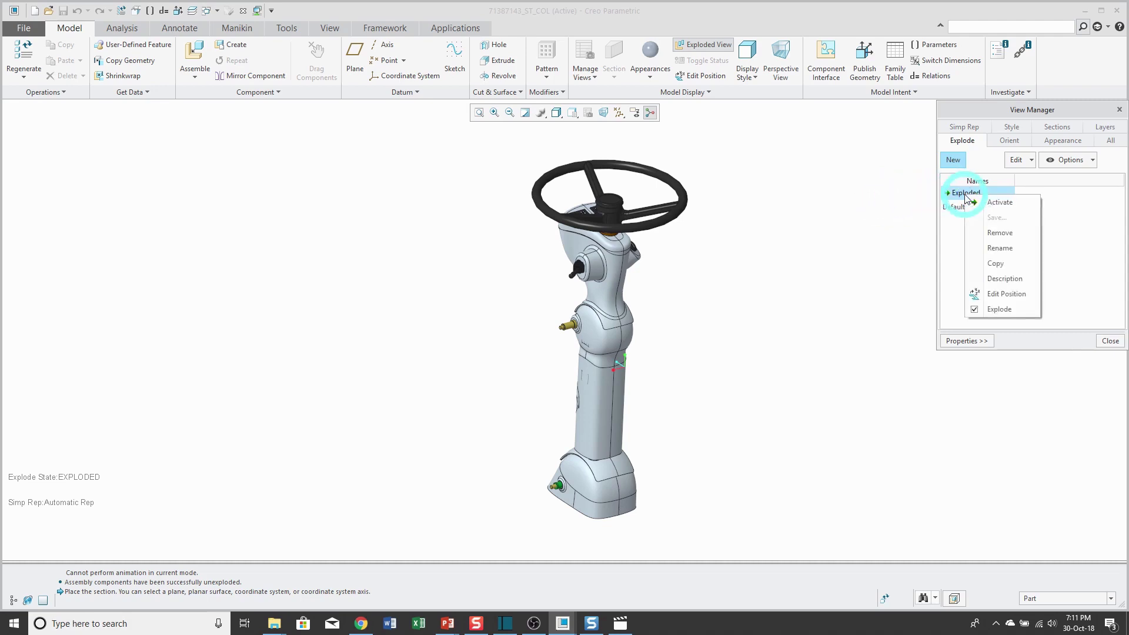
Start editing positions and lift the steering wheel vertically off the column.
left_click(998, 295)
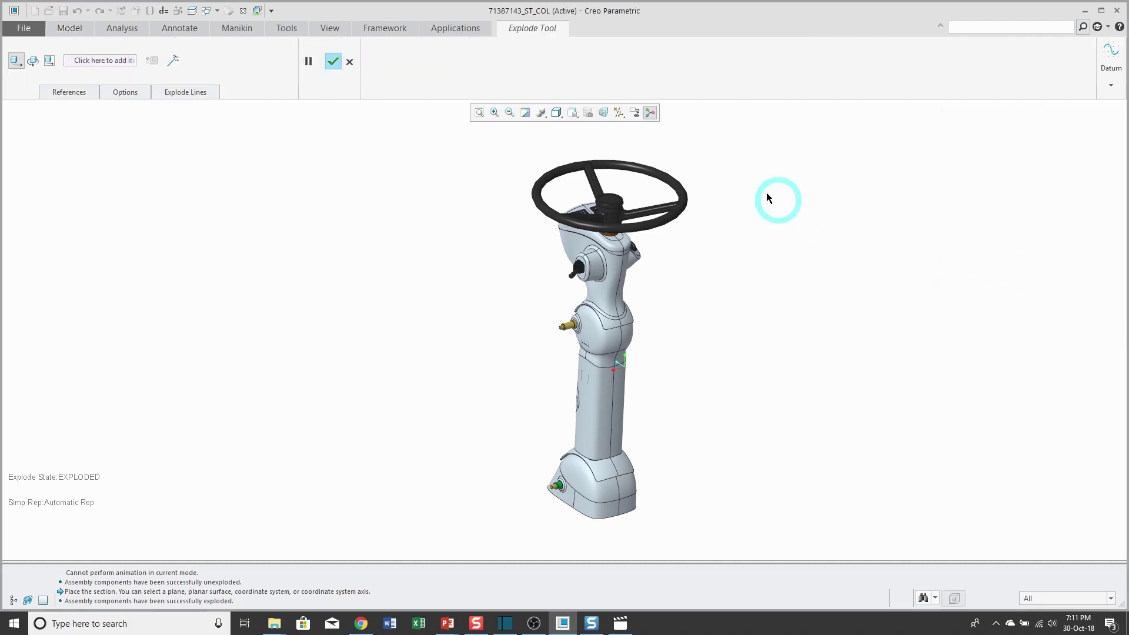
middle_click_drag(298, 303, 526, 190)
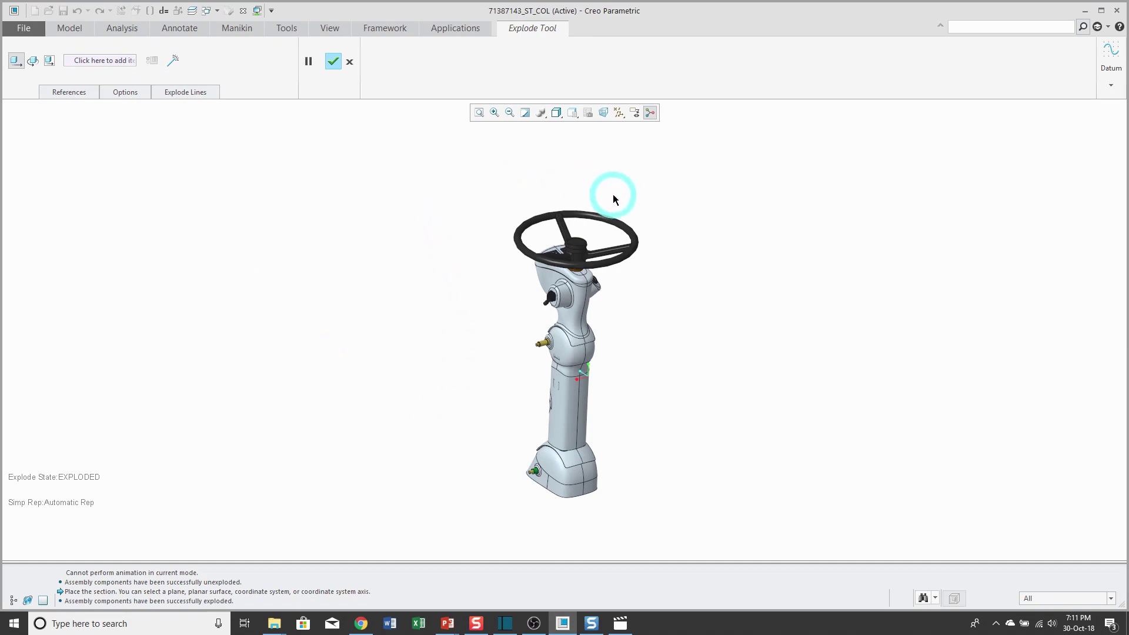
left_click(607, 217)
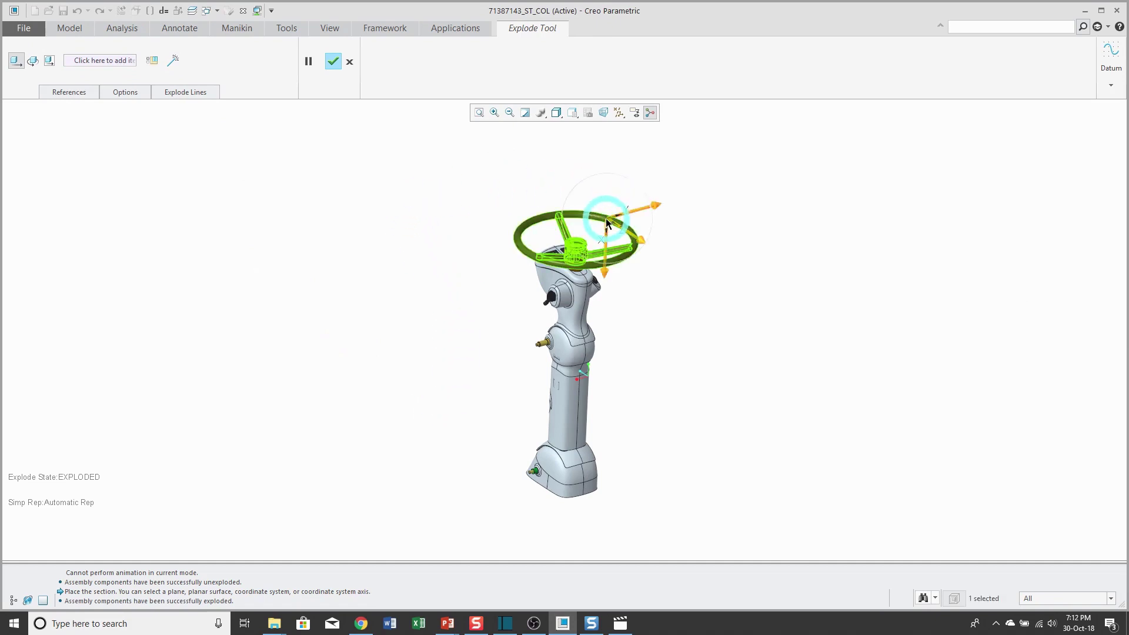
left_click(607, 252)
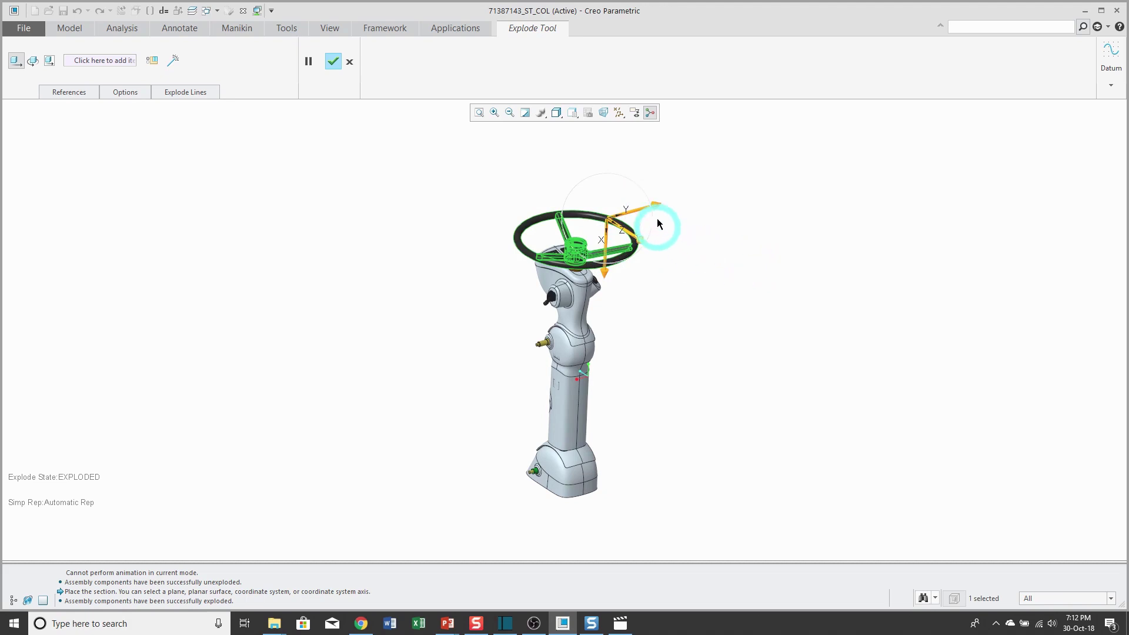
left_click_drag(609, 257, 597, 168)
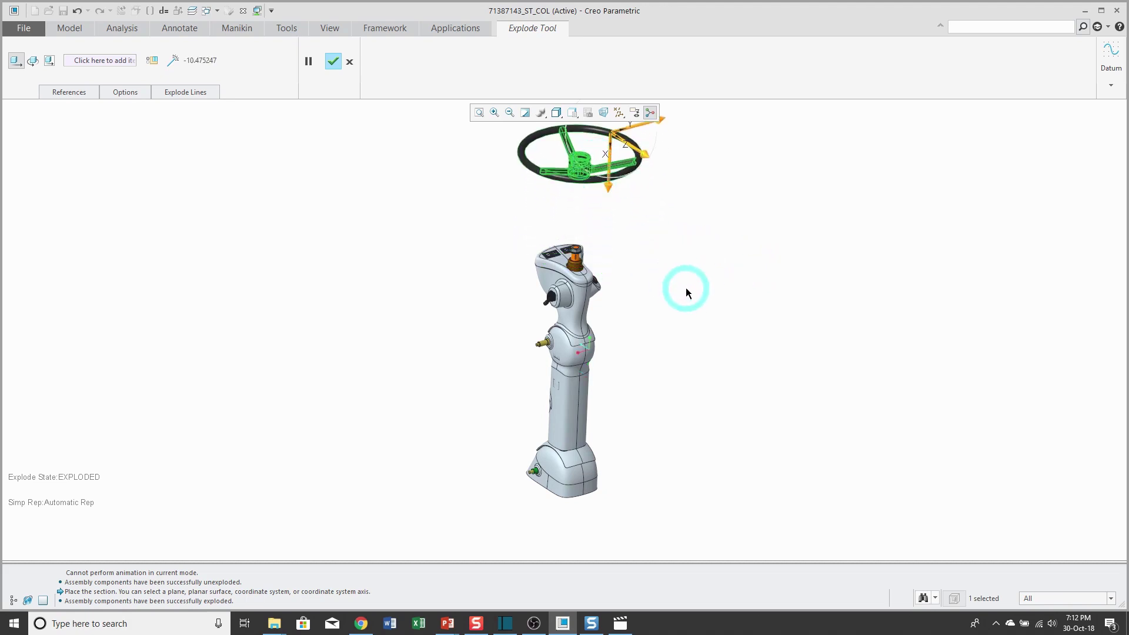
Move the two foot covers out to the left and right of the column base.
left_click(543, 486)
left_click_drag(521, 495, 433, 515)
left_click(591, 485)
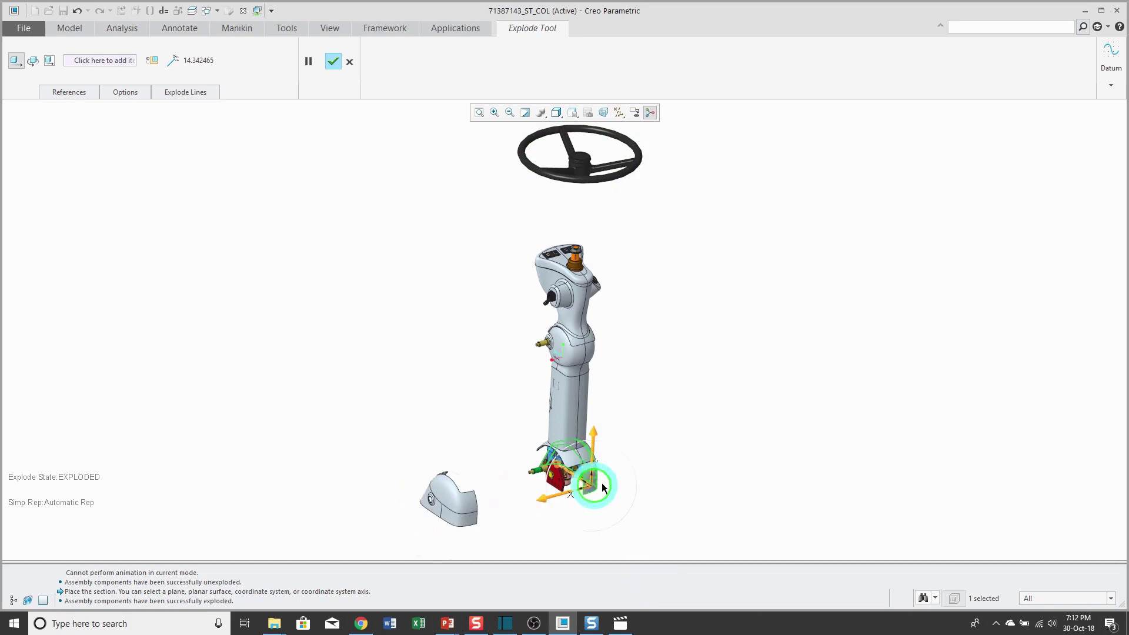
left_click_drag(556, 498, 666, 468)
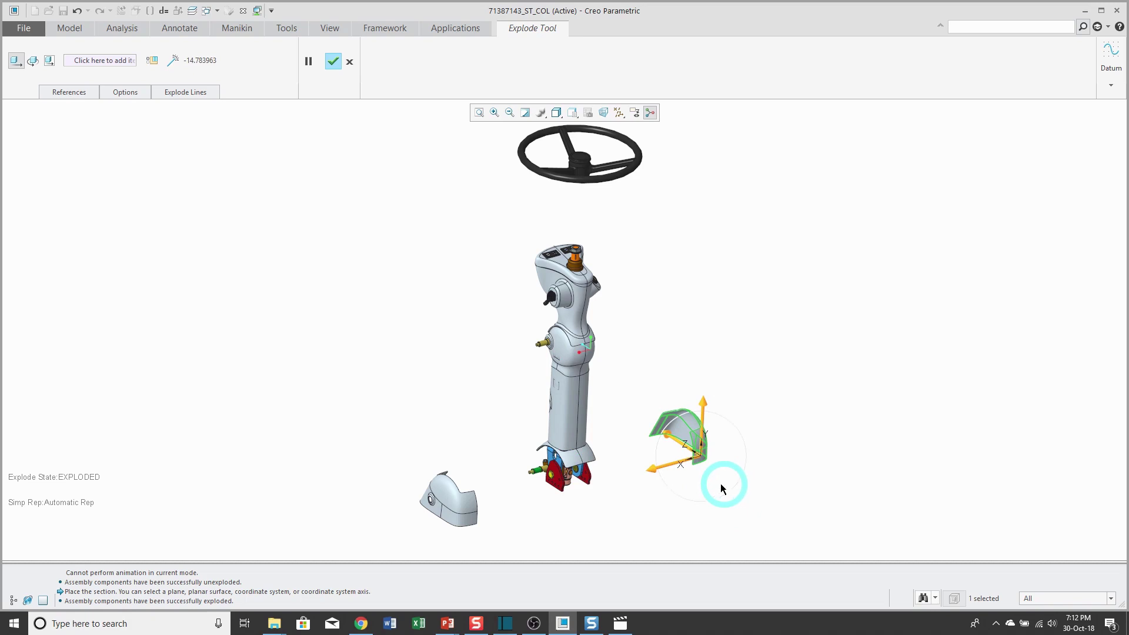
Select the top and bottom left slider covers and drag both out to the left.
left_click(71, 93)
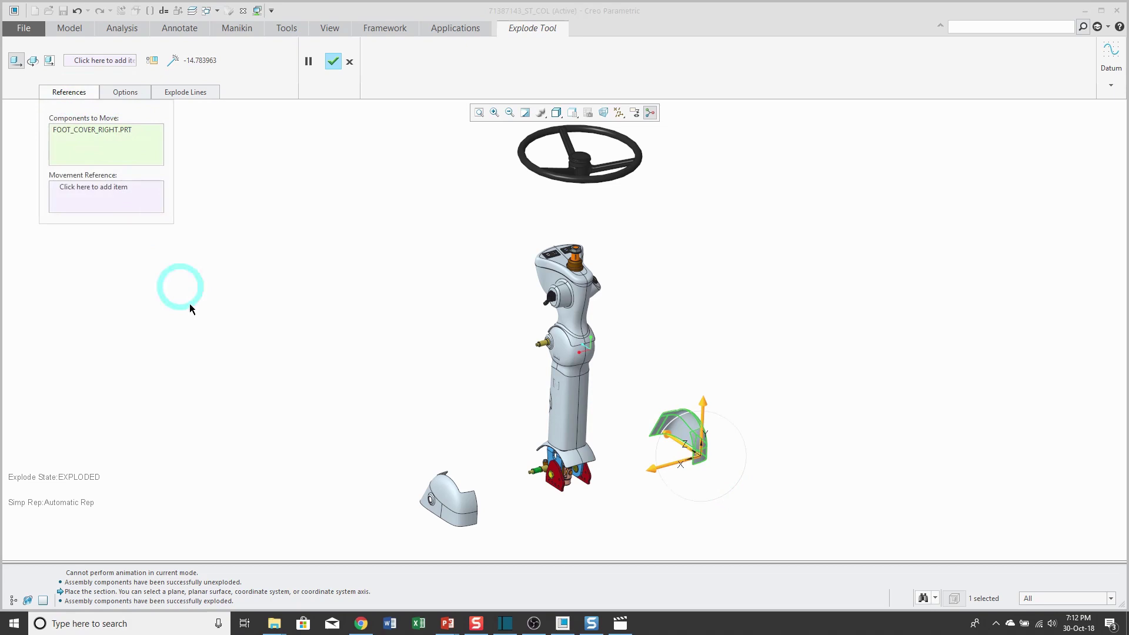
left_click(555, 438)
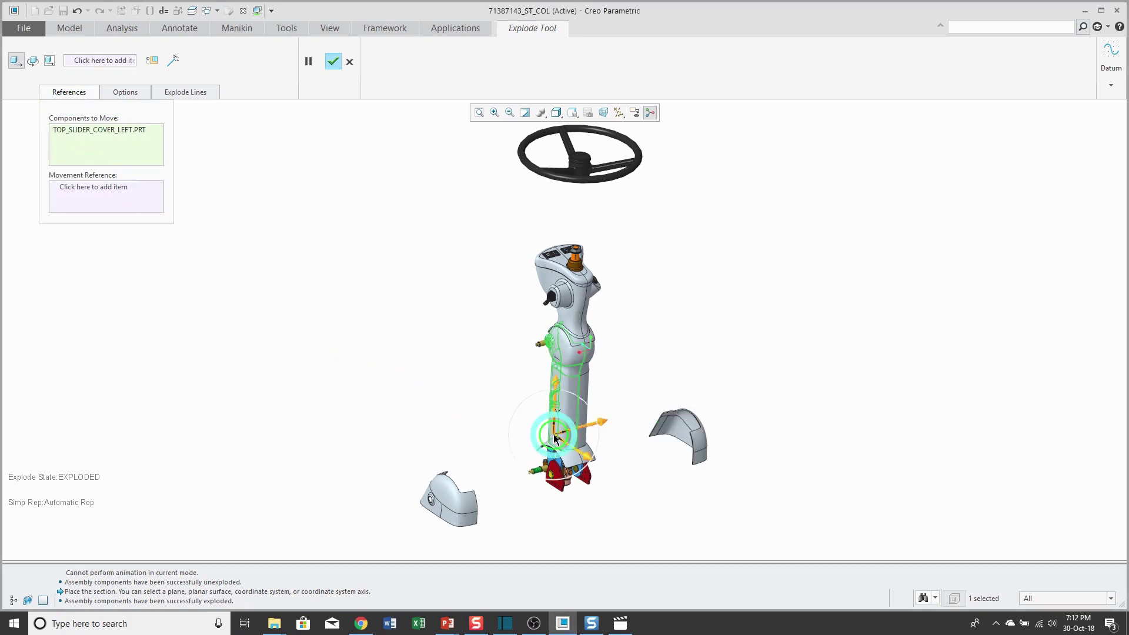
scroll(555, 439, "up", 5)
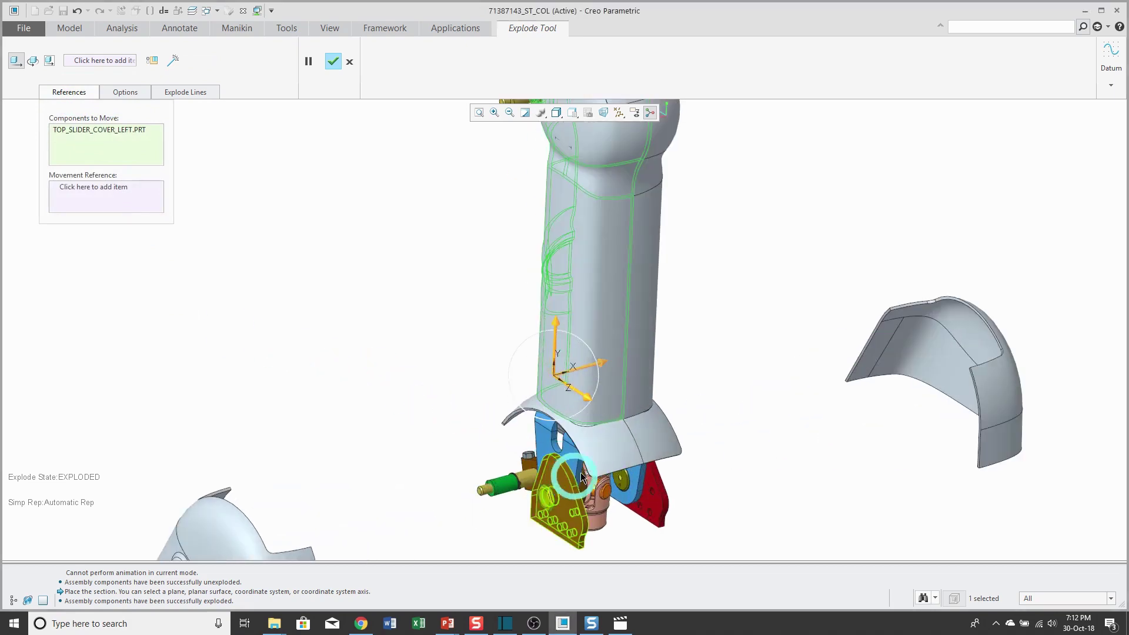
left_click(605, 444, "ctrl")
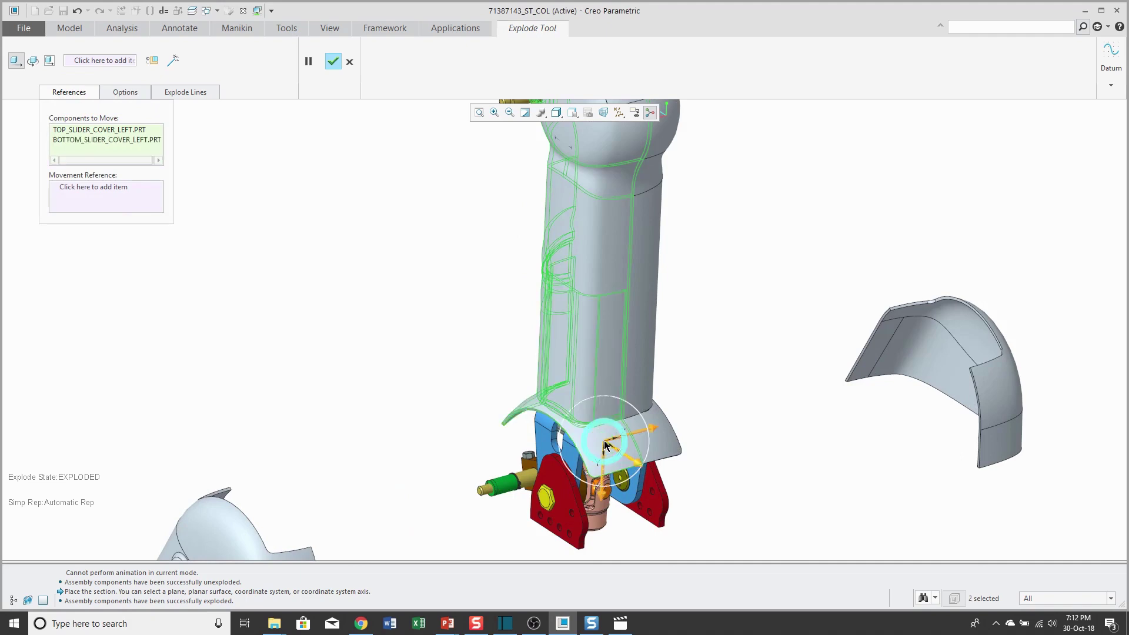
scroll(606, 447, "down", 5)
left_click_drag(647, 431, 587, 483)
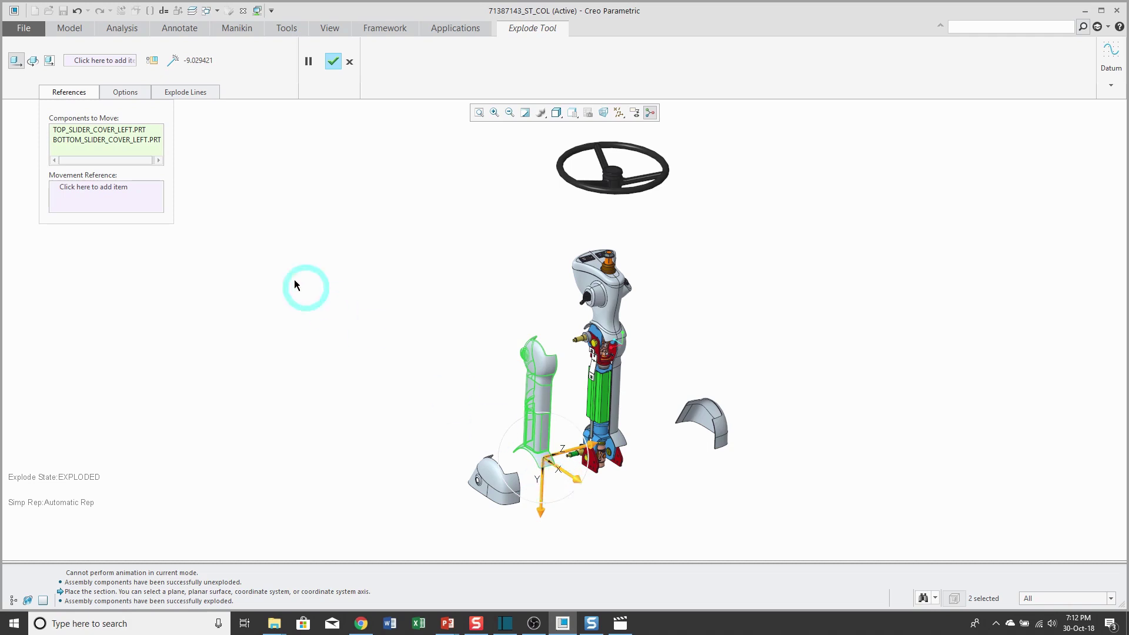
Toggle the movement reference collector and clear the slider cover selection.
left_click(116, 191)
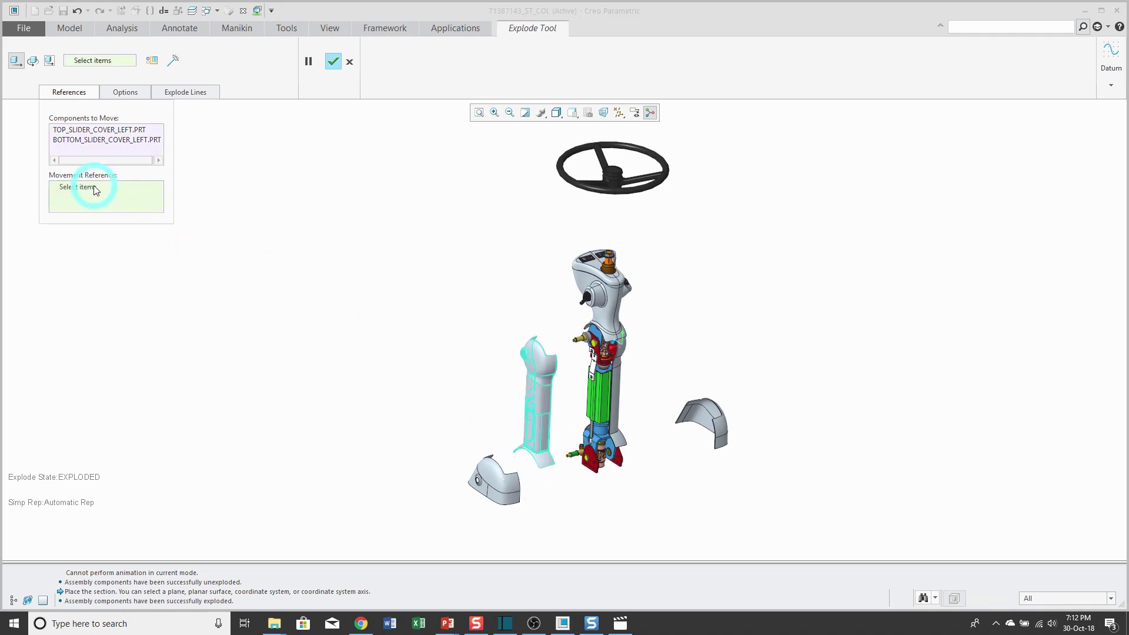
left_click(140, 152)
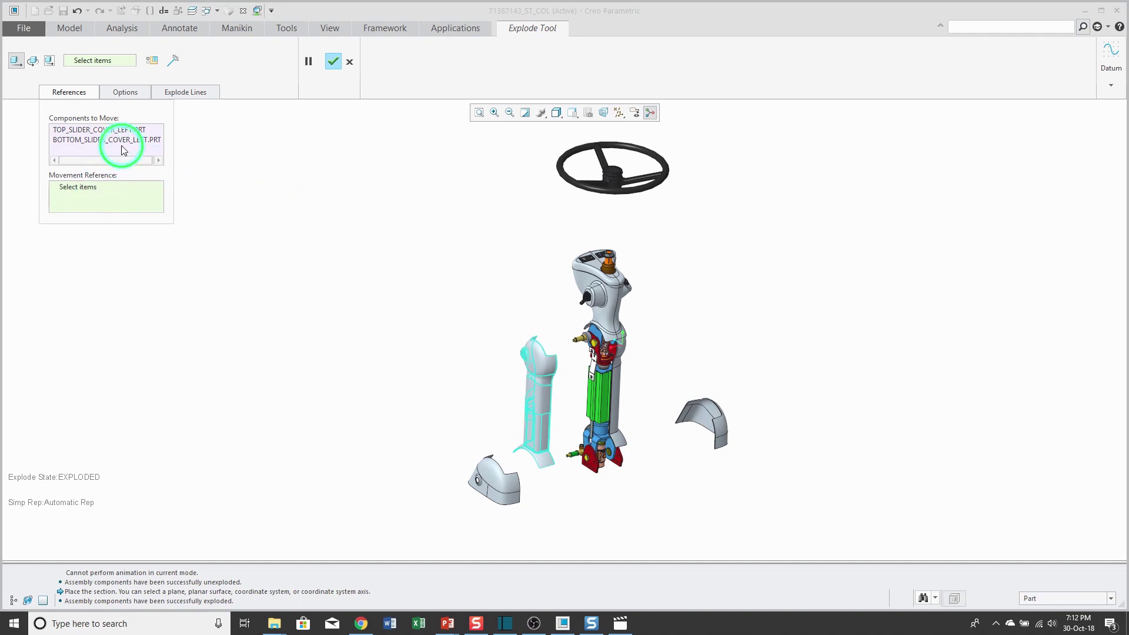
right_click(336, 191)
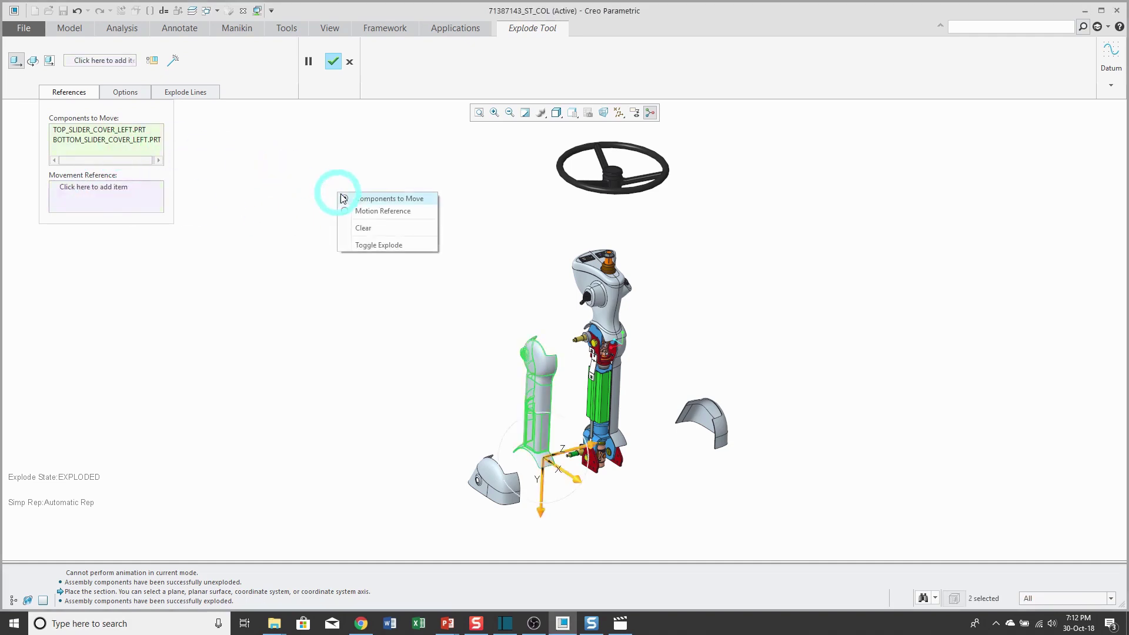
left_click(352, 229)
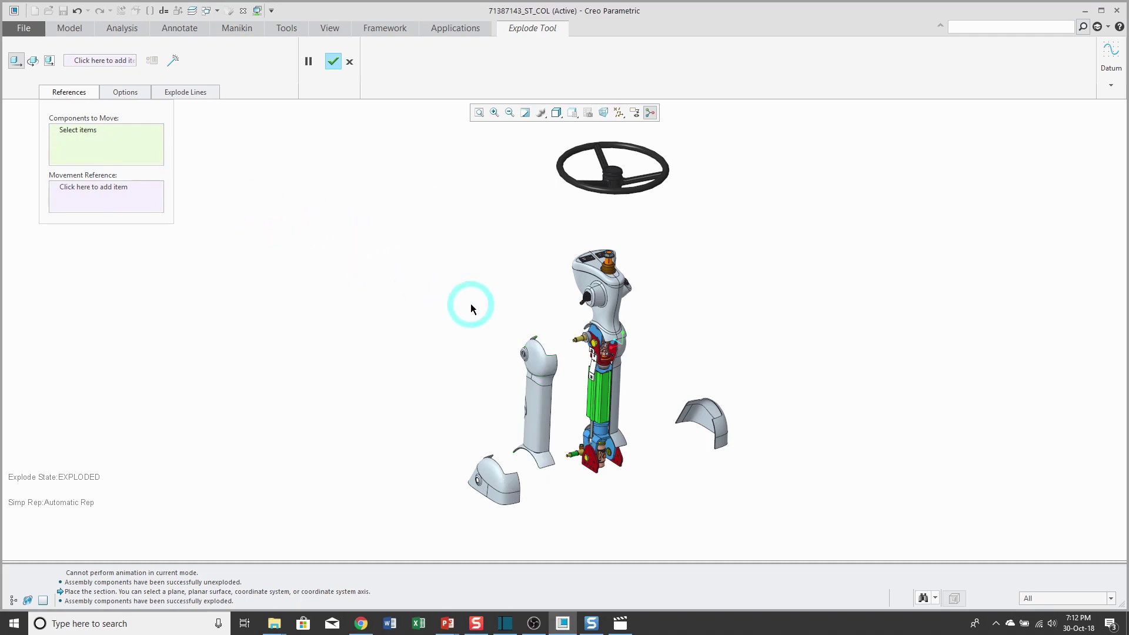
Orbit to the column base and pull BOTTOM_SLIDER_COVER_RIGHT out to the left.
mouse_move(465, 353)
middle_mouse_down()
mouse_move(552, 315)
mouse_move(619, 335)
mouse_move(636, 315)
middle_mouse_up()
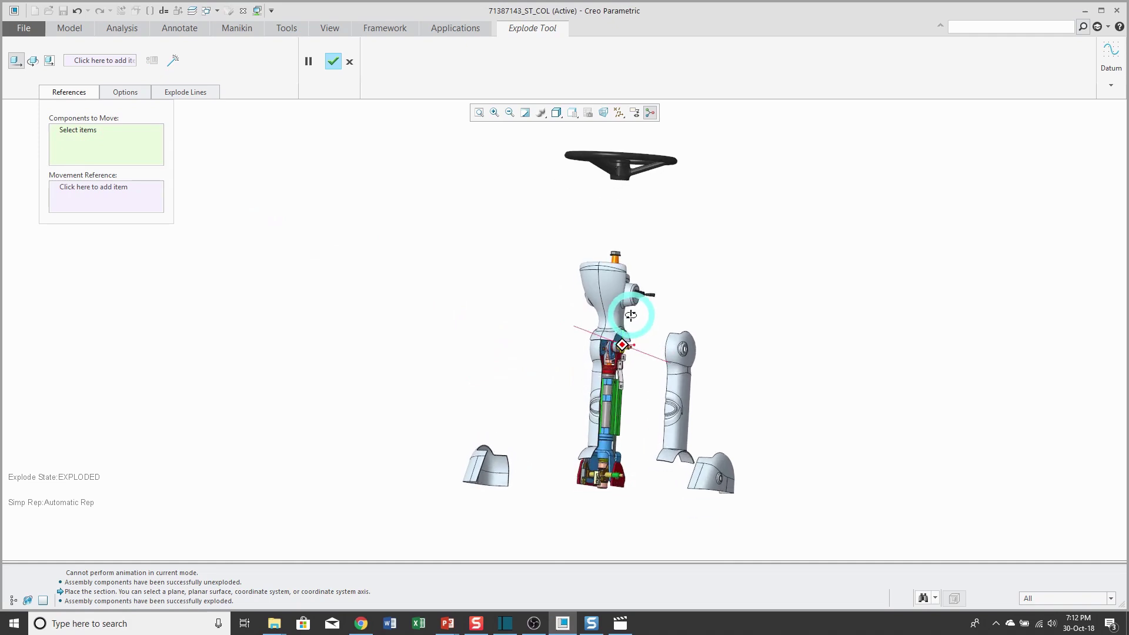
scroll(592, 496, "down", 5)
scroll(567, 466, "down", 2)
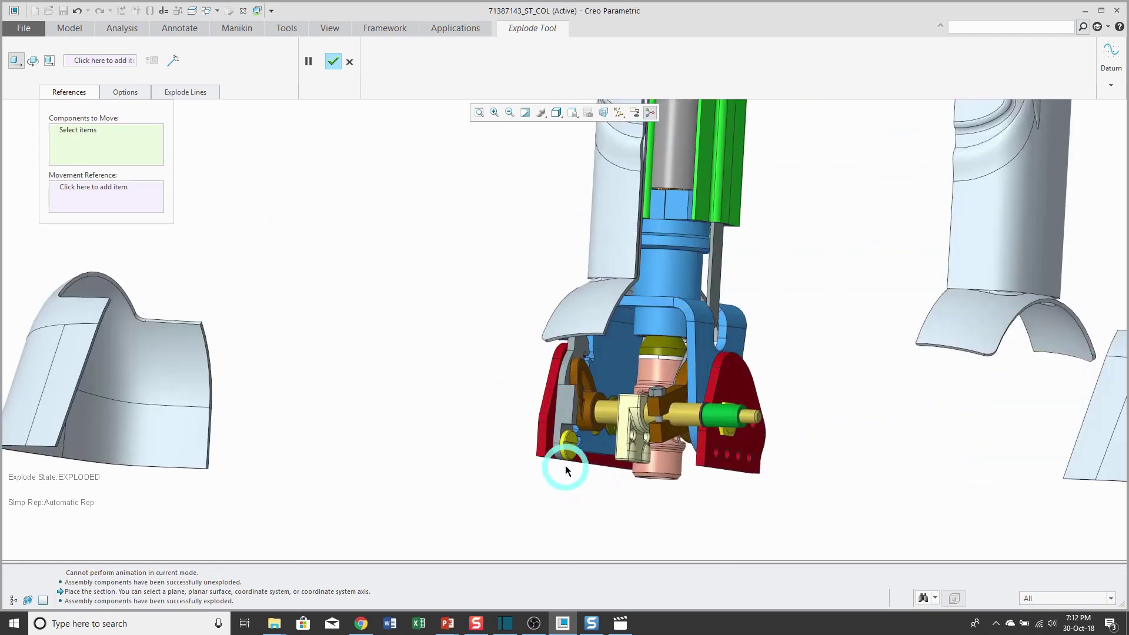
middle_click_drag(566, 464, 626, 467)
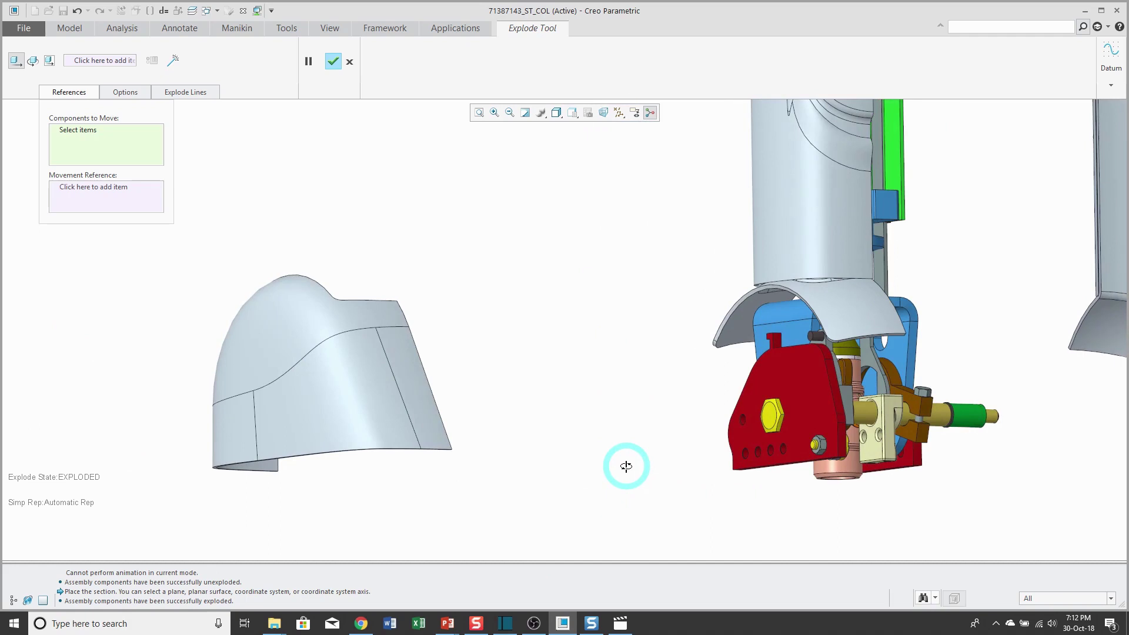
left_click(863, 294)
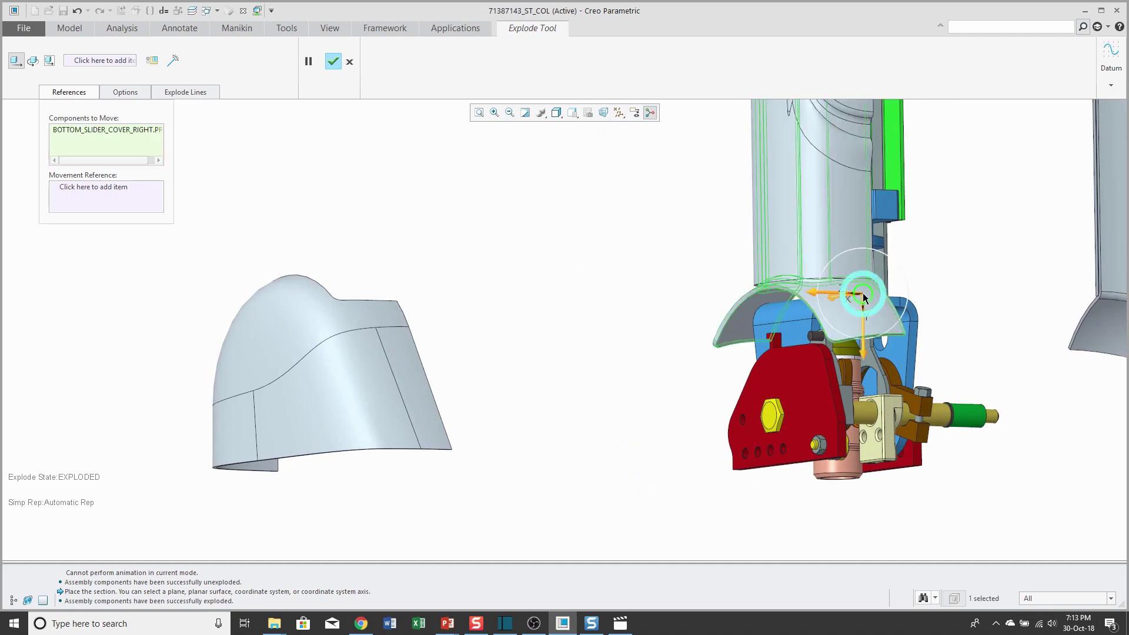
left_click_drag(863, 298, 635, 319)
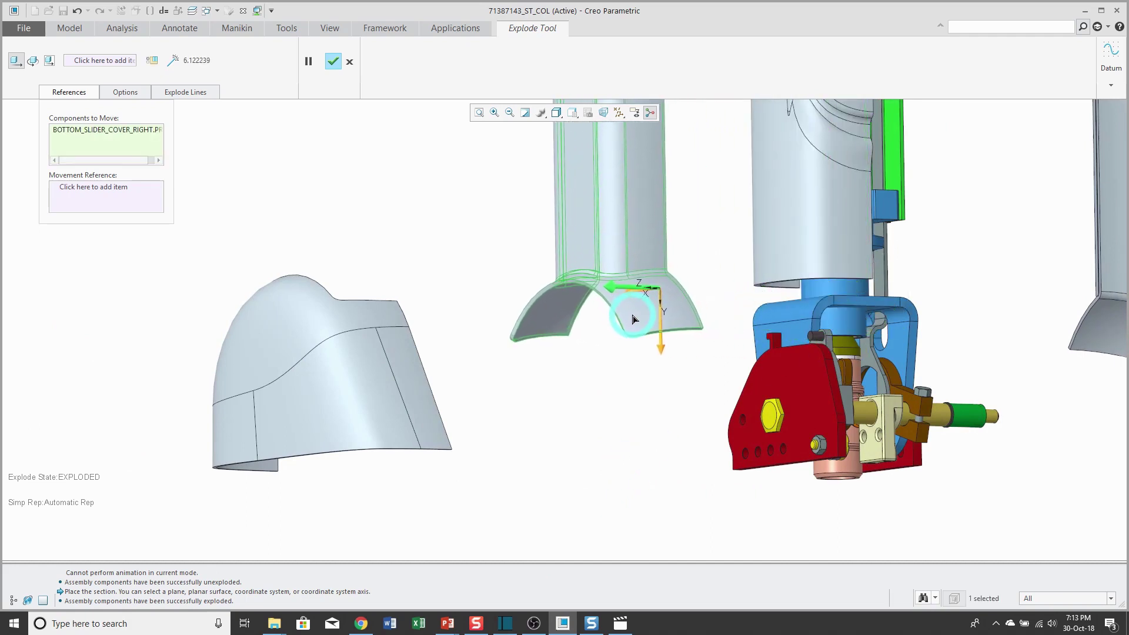
Move ST_COL_FOOT_SIDE_PLATE3 left to sit beneath the slider cover.
left_click(802, 386)
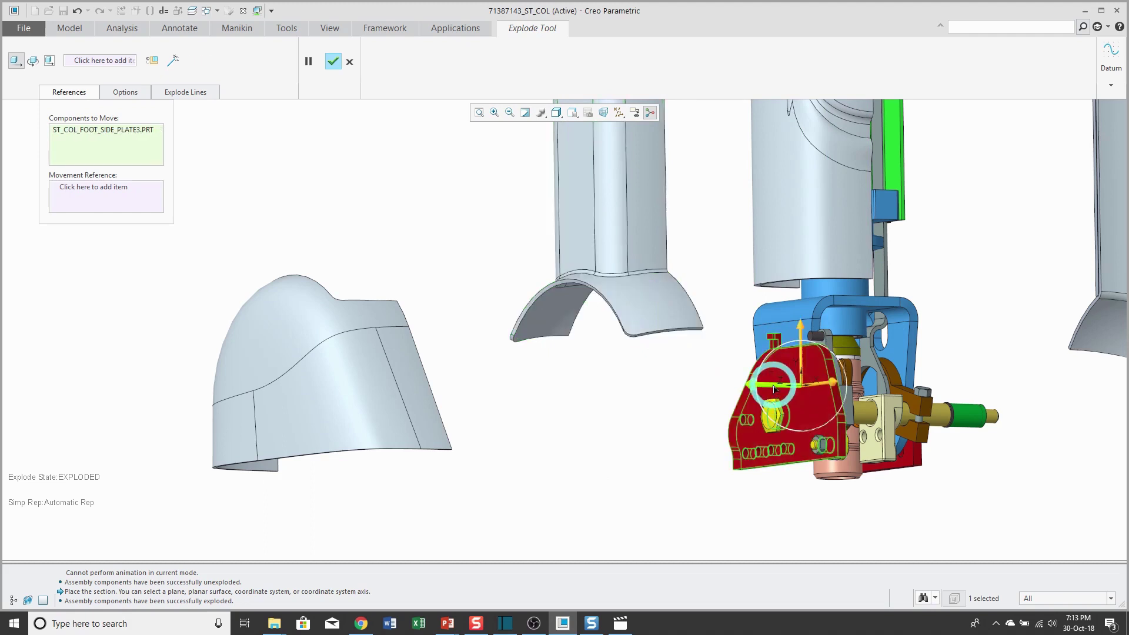
left_click_drag(774, 388, 559, 382)
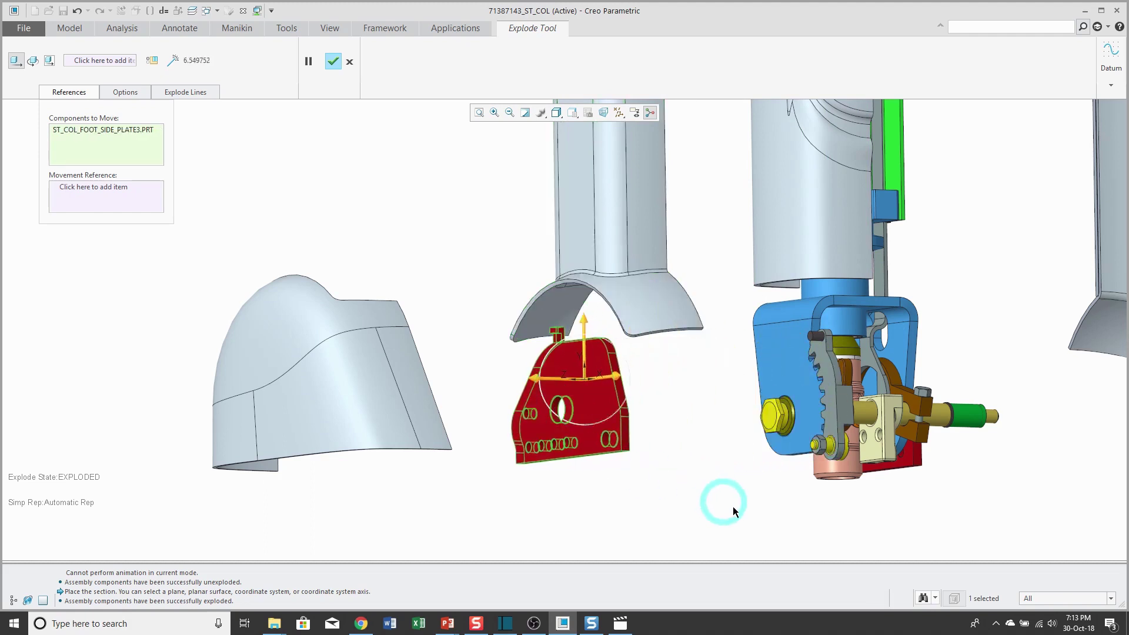
scroll(870, 391, "down", 3)
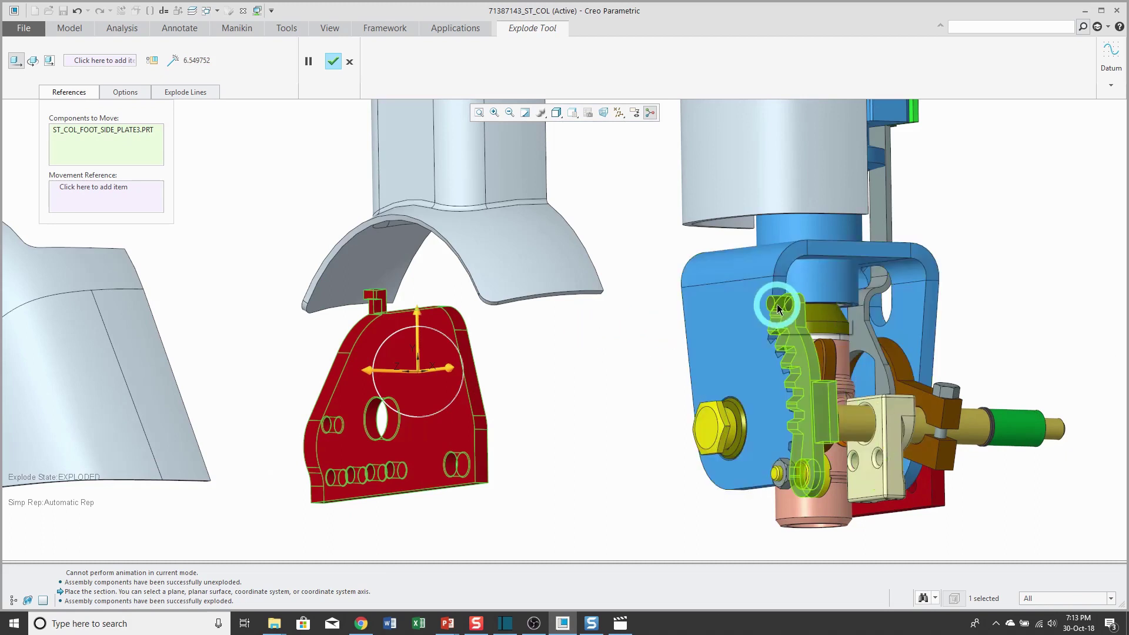
Turn on datum axis display in the Datum Display Filters.
left_click(619, 114)
left_click(645, 143)
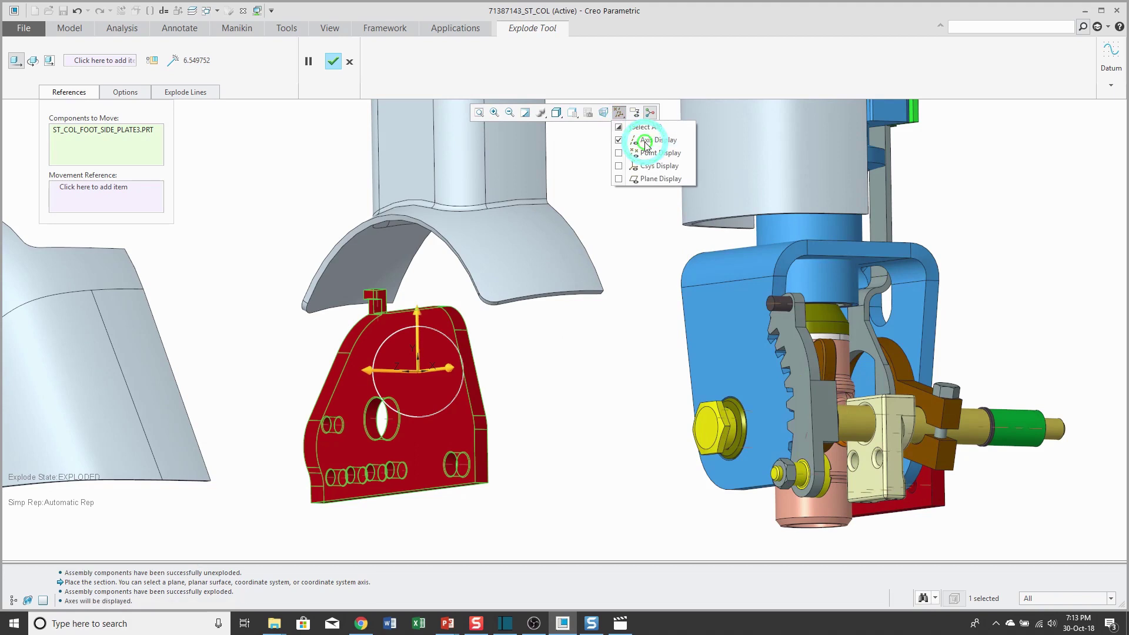
left_click(34, 62)
Switch to Rotate and replace the plate with RATCHET_PAWL as the component to move.
left_click(34, 61)
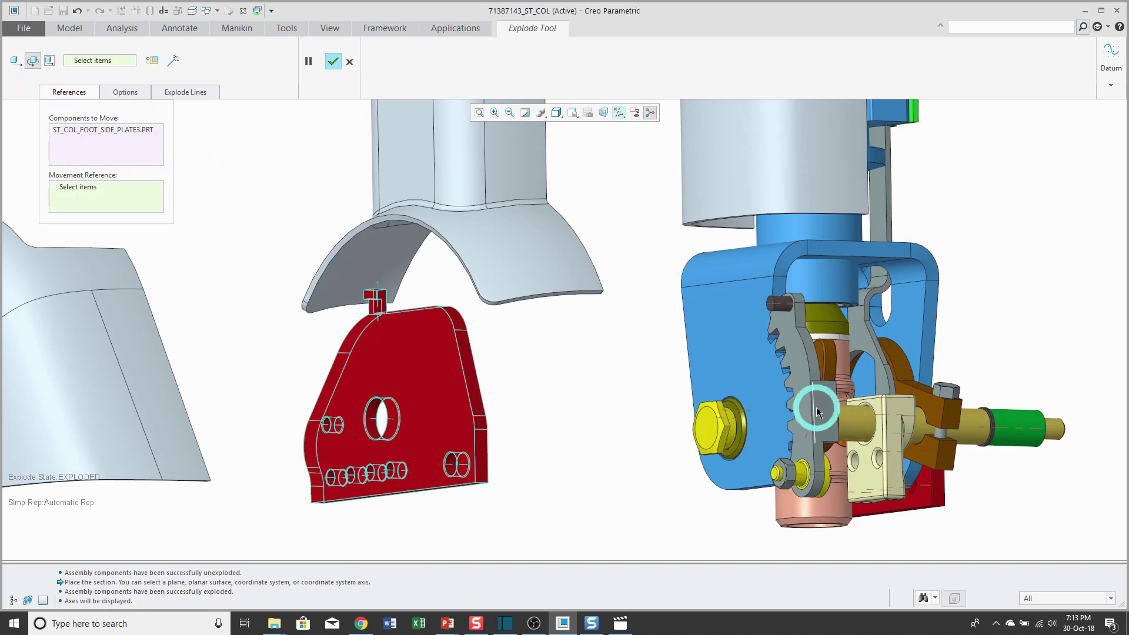
left_click(122, 130)
right_click(125, 134)
left_click(147, 134)
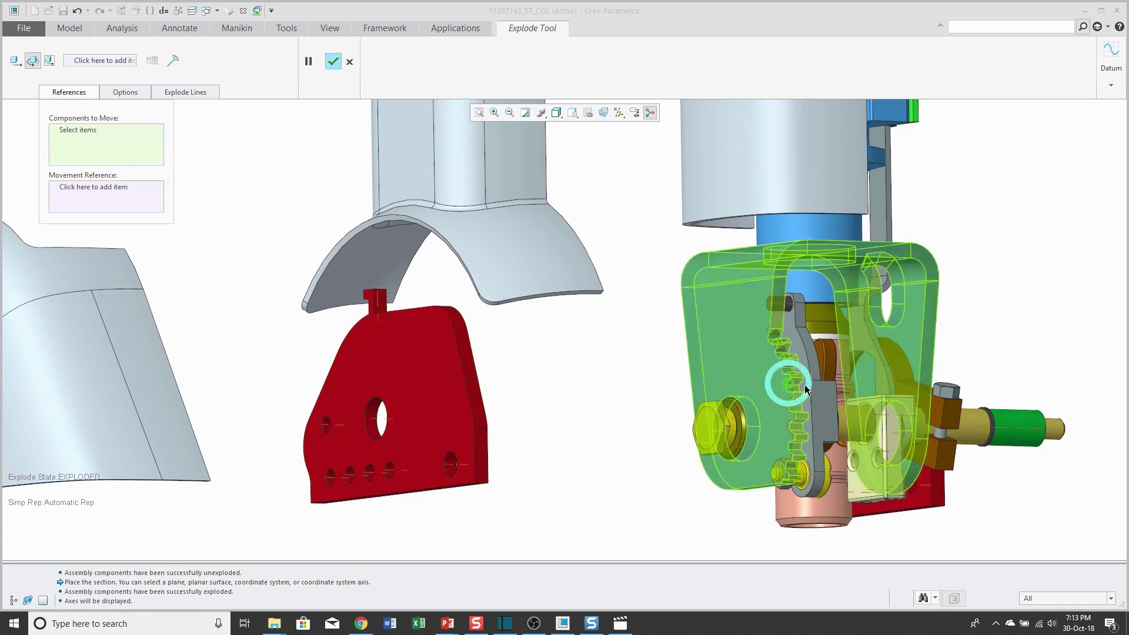
left_click(821, 390)
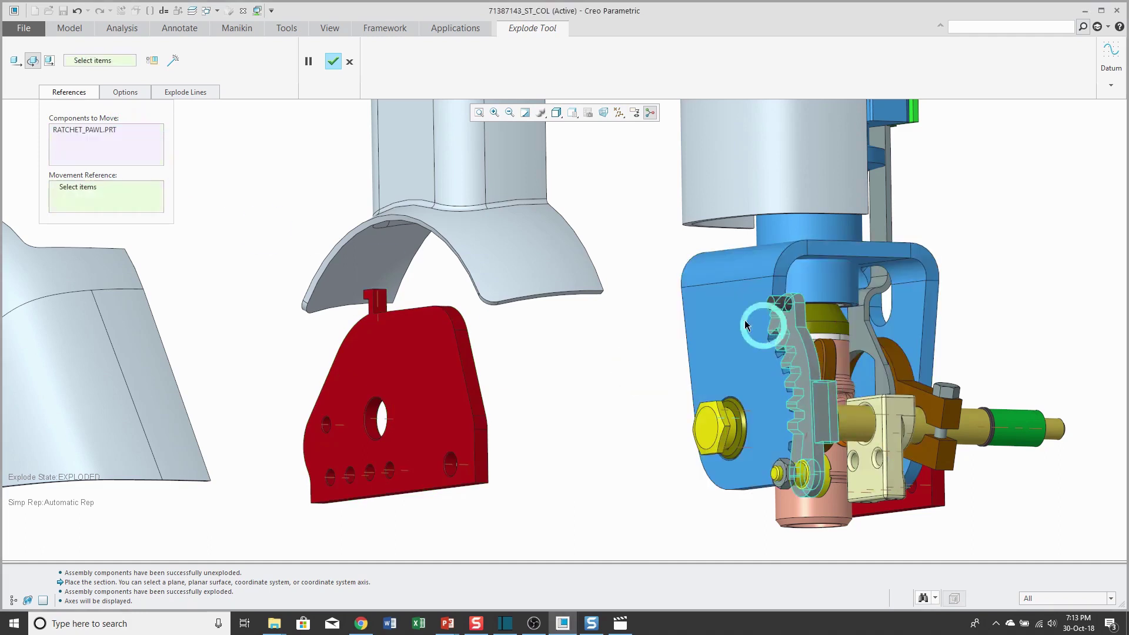
Rotate RATCHET_PAWL about its spring pin axis by about 68.22 degrees.
left_click(86, 187)
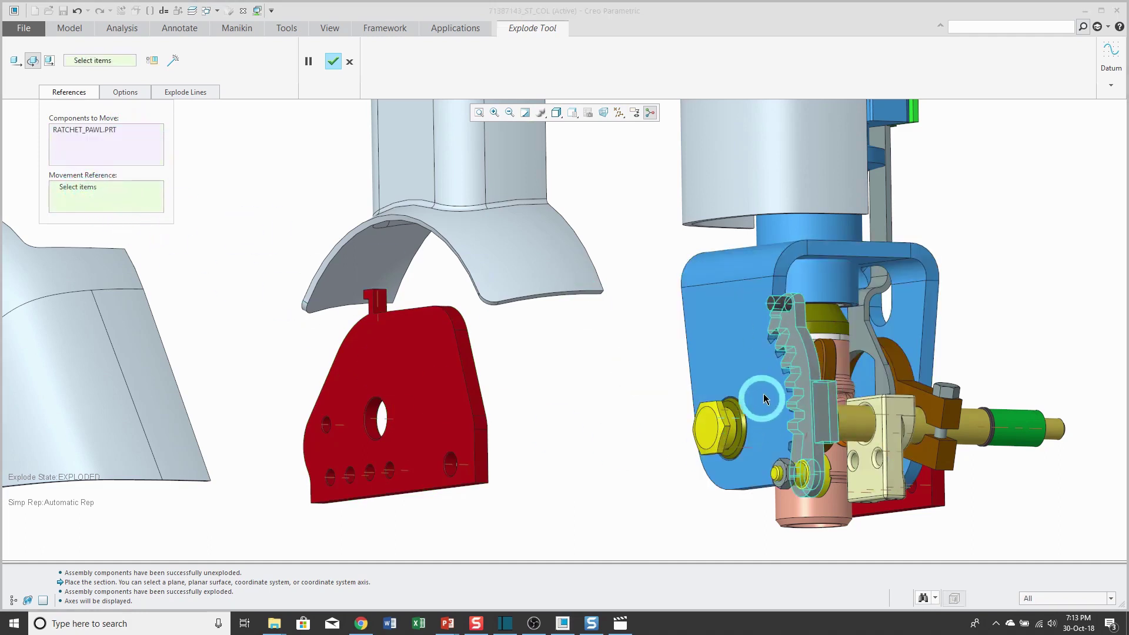
scroll(784, 280, "down", 4)
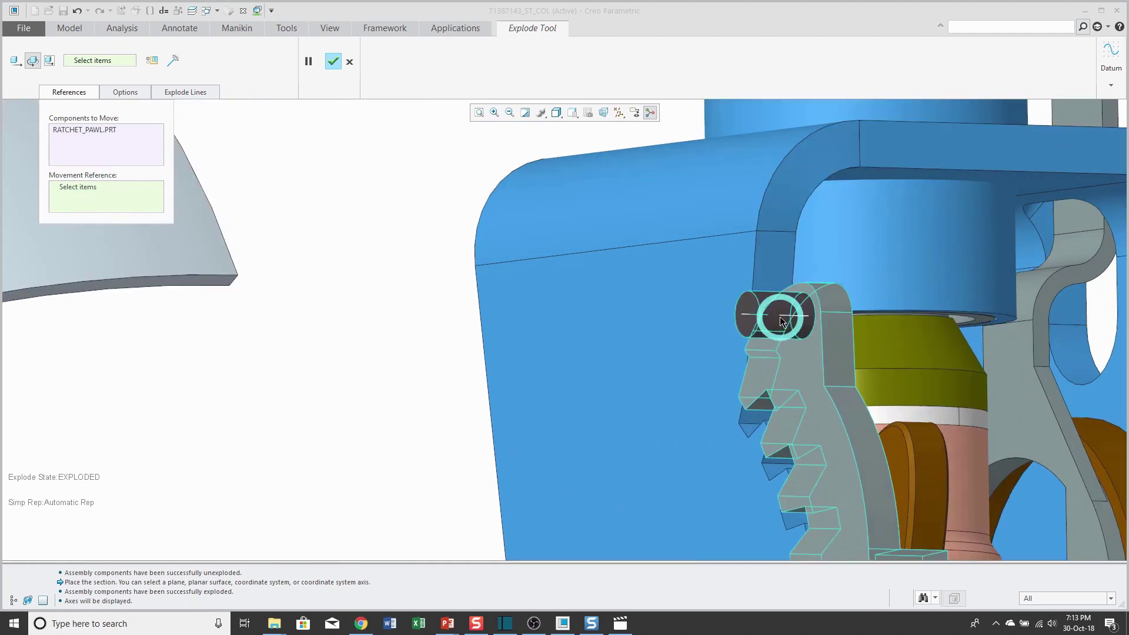
left_click(782, 321)
scroll(775, 319, "up", 4)
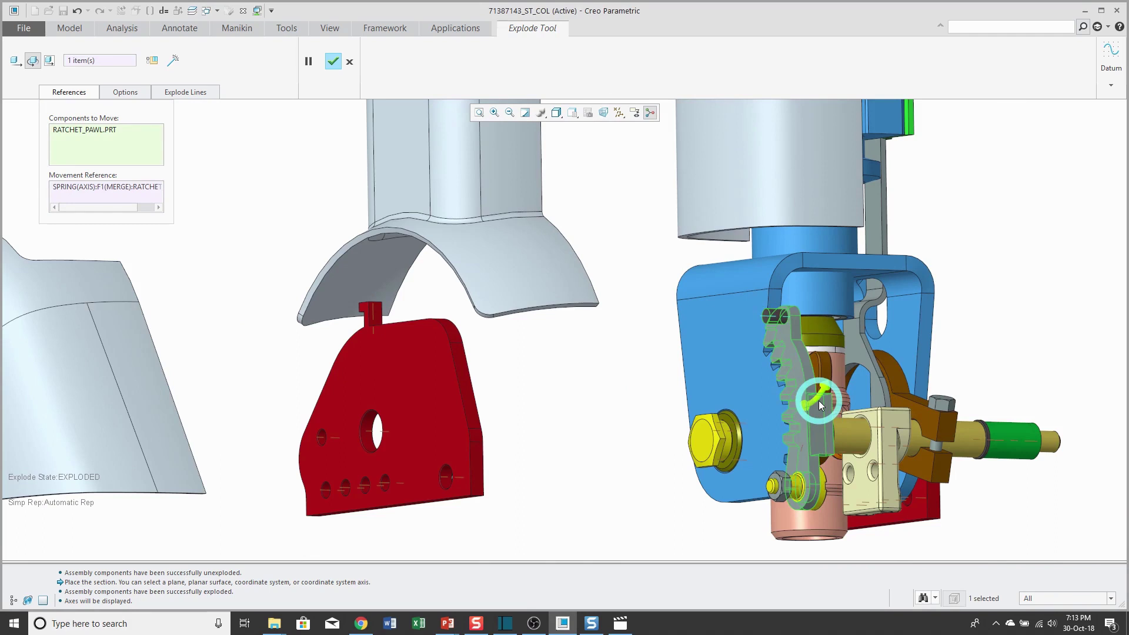
left_click_drag(819, 402, 662, 353)
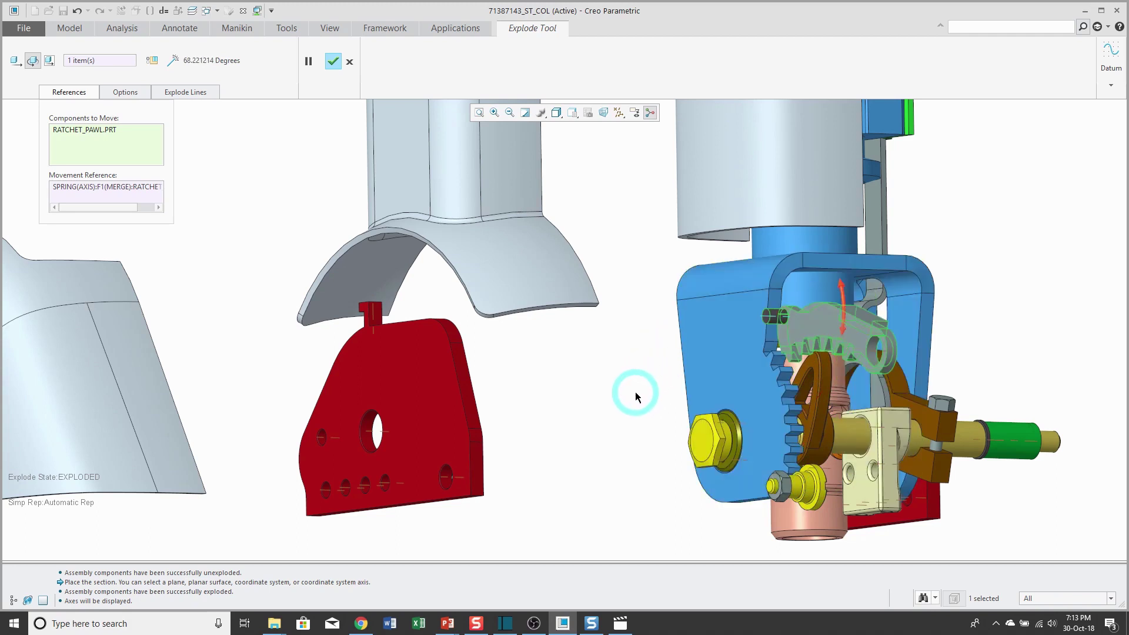
scroll(620, 438, "up", 3)
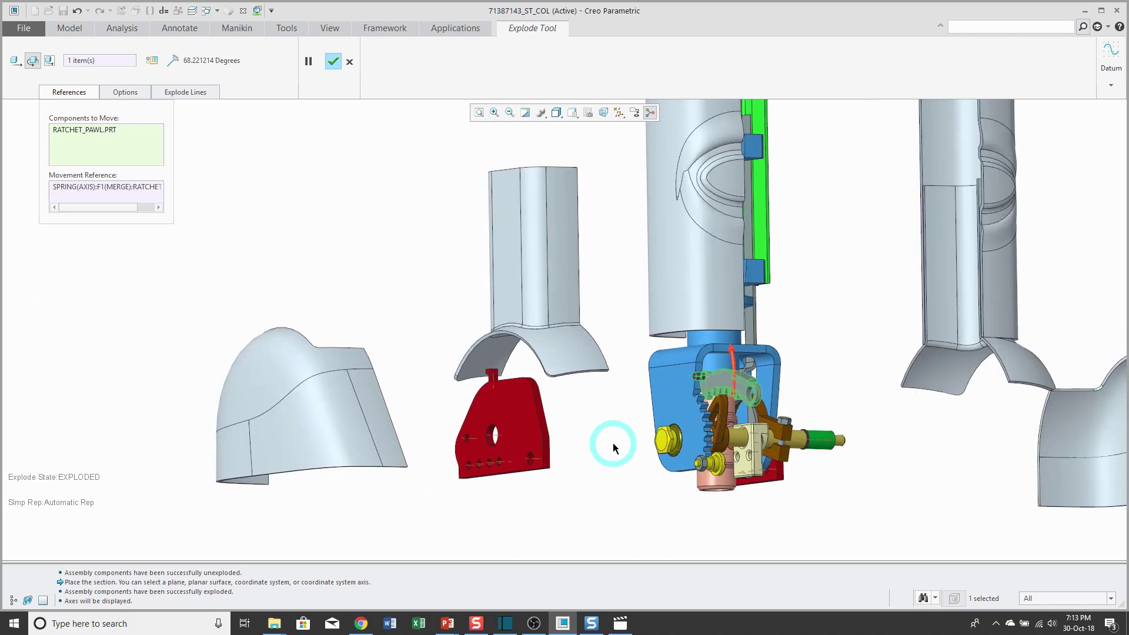
In Translate mode, toggle ST_COL_FOOT_SIDE_PLATE3 back to its assembled position.
left_click(13, 61)
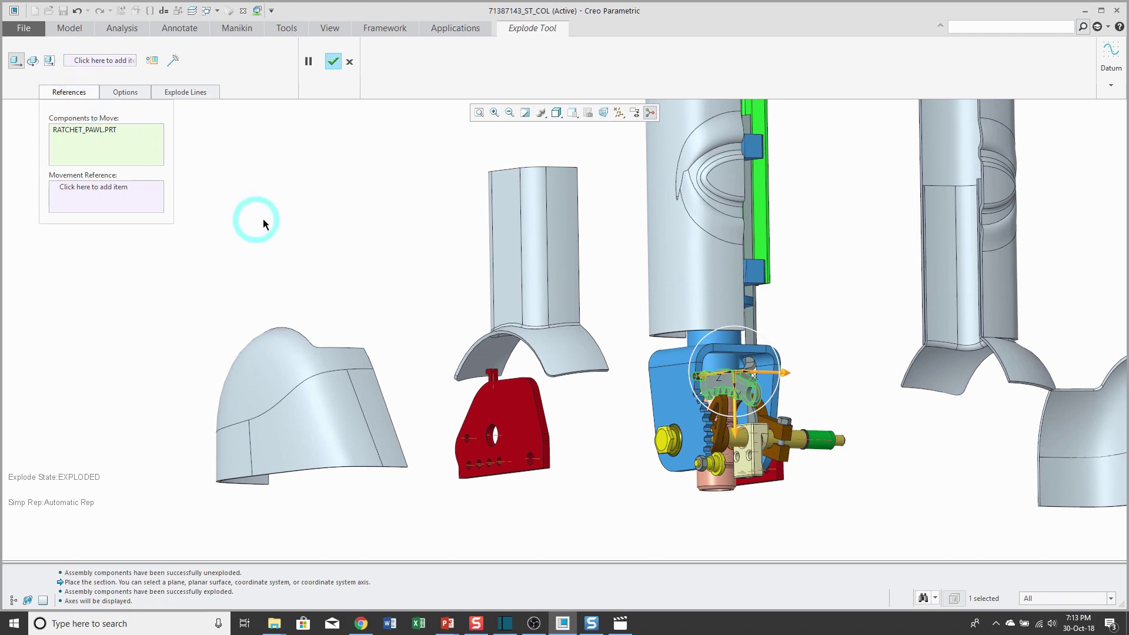
left_click(524, 392)
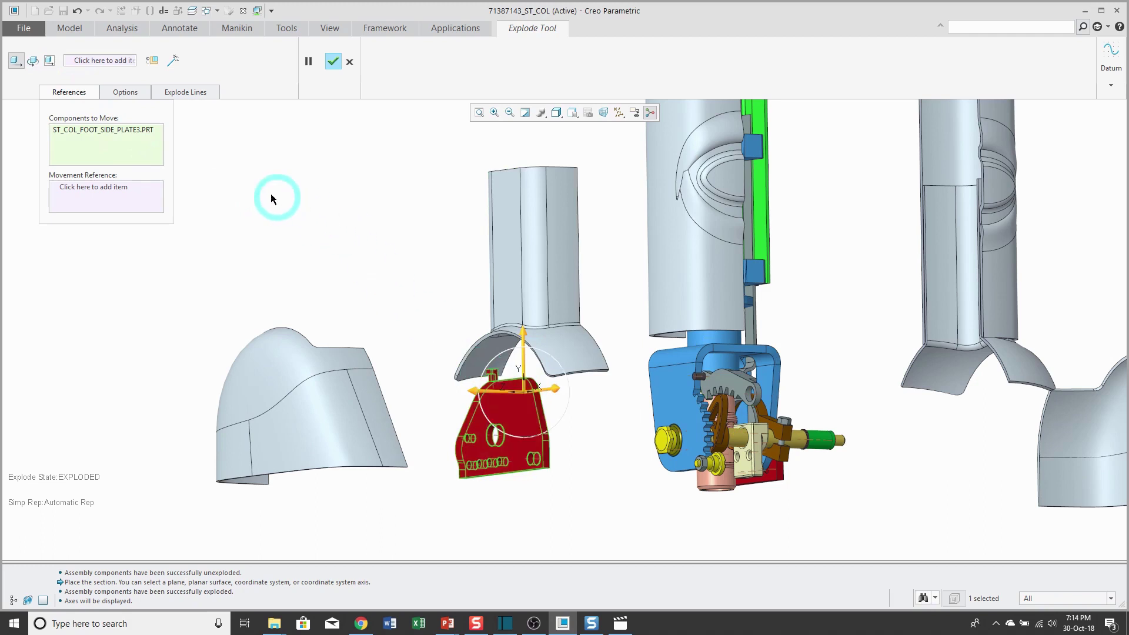
left_click(152, 62)
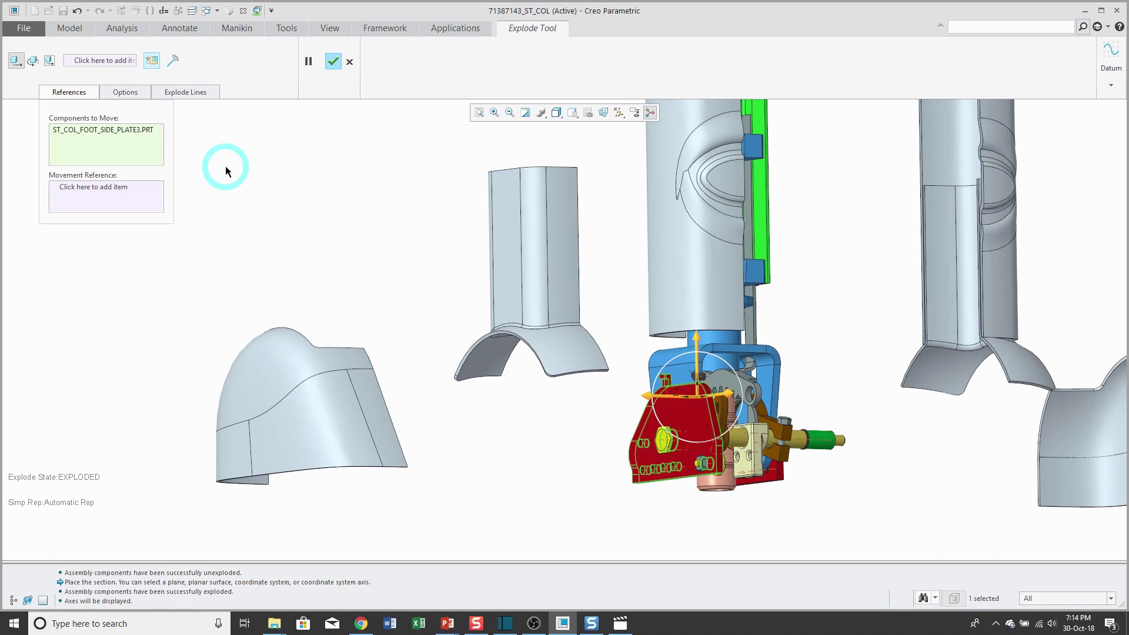
Copy BOTTOM_SLIDER_COVER_RIGHT's exploded position onto ST_COL_FOOT_SIDE_PLATE3 with Copy Position.
left_click(128, 93)
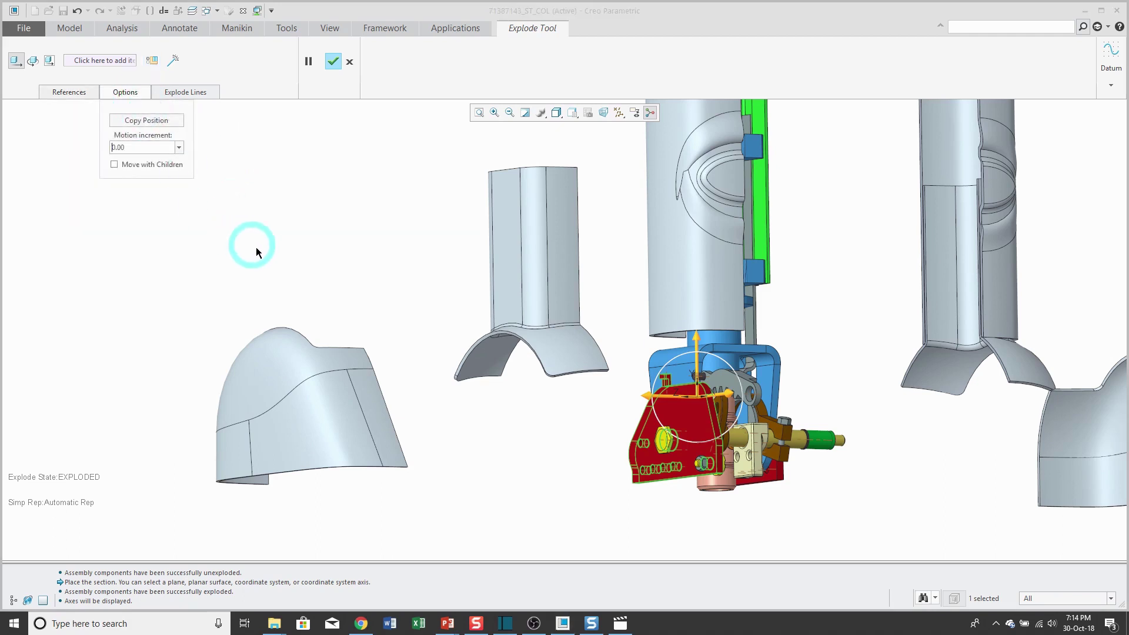
middle_click_drag(424, 387, 435, 403)
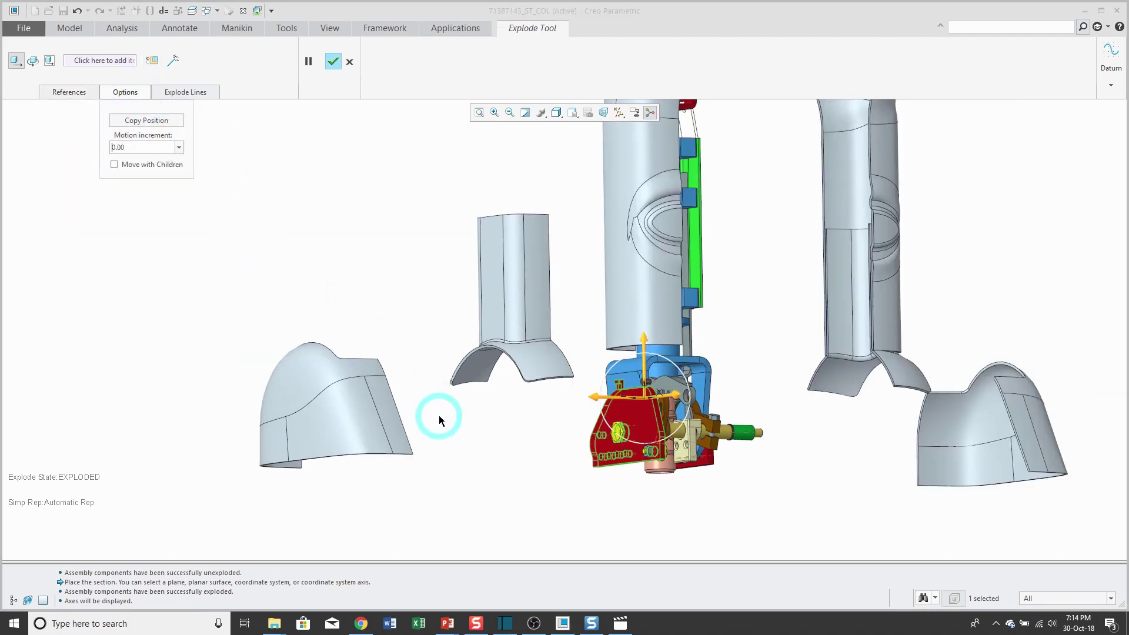
left_click(145, 121)
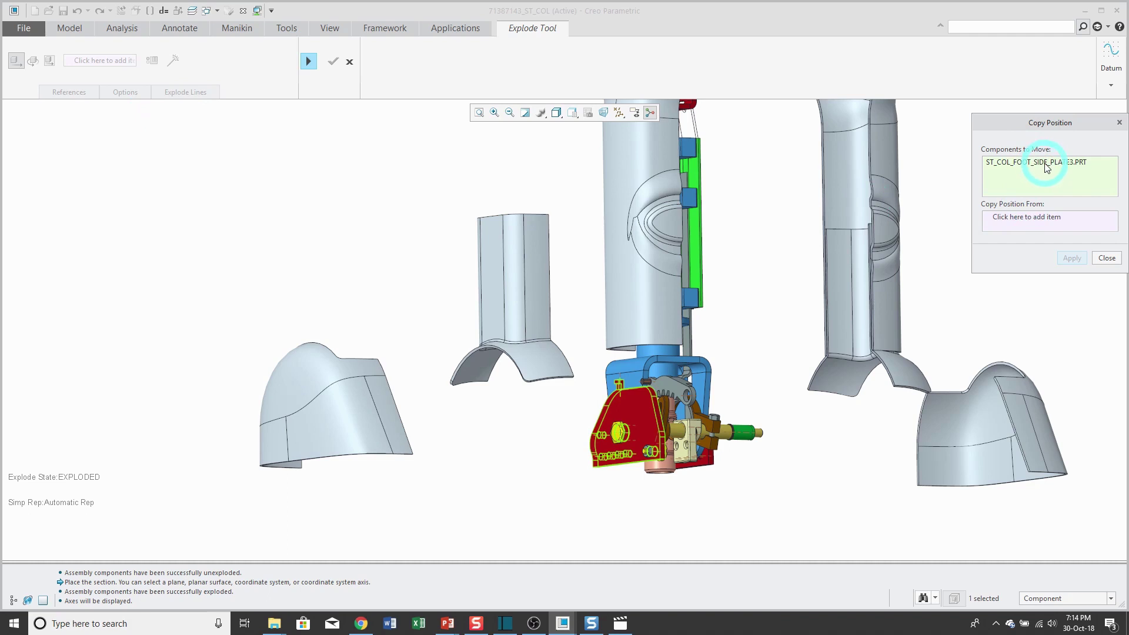
left_click(1050, 222)
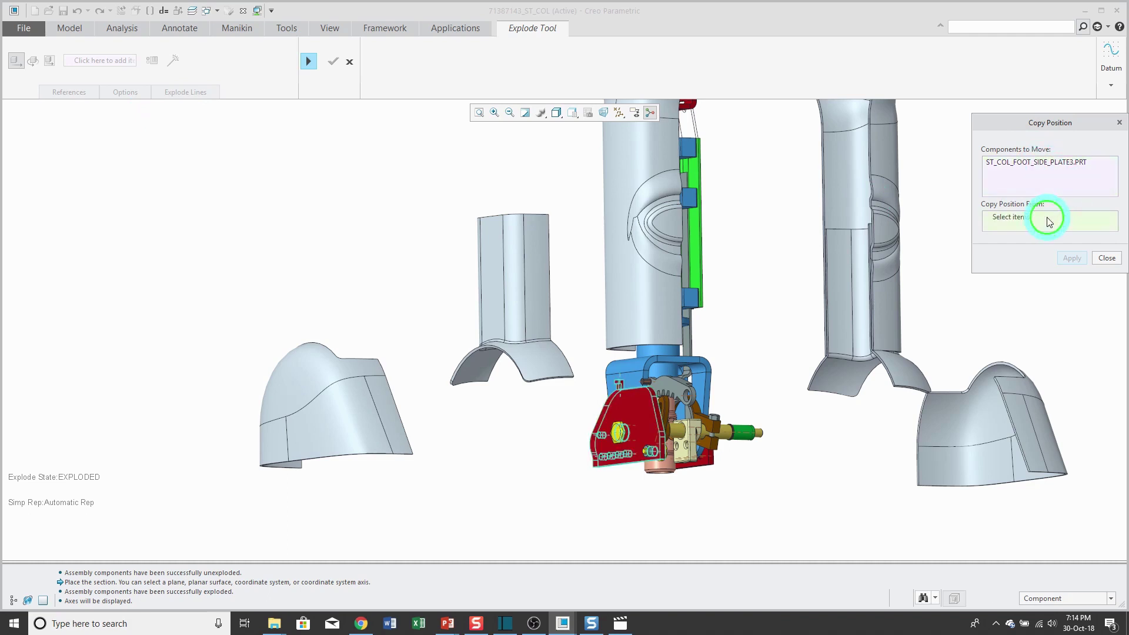
left_click(534, 259)
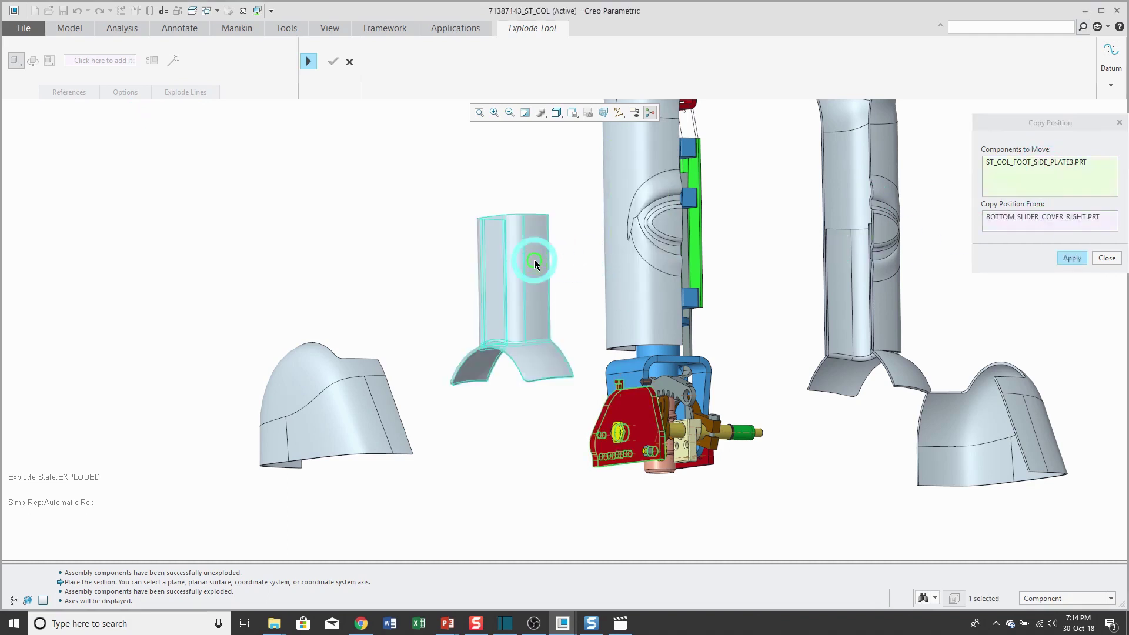
left_click(1072, 259)
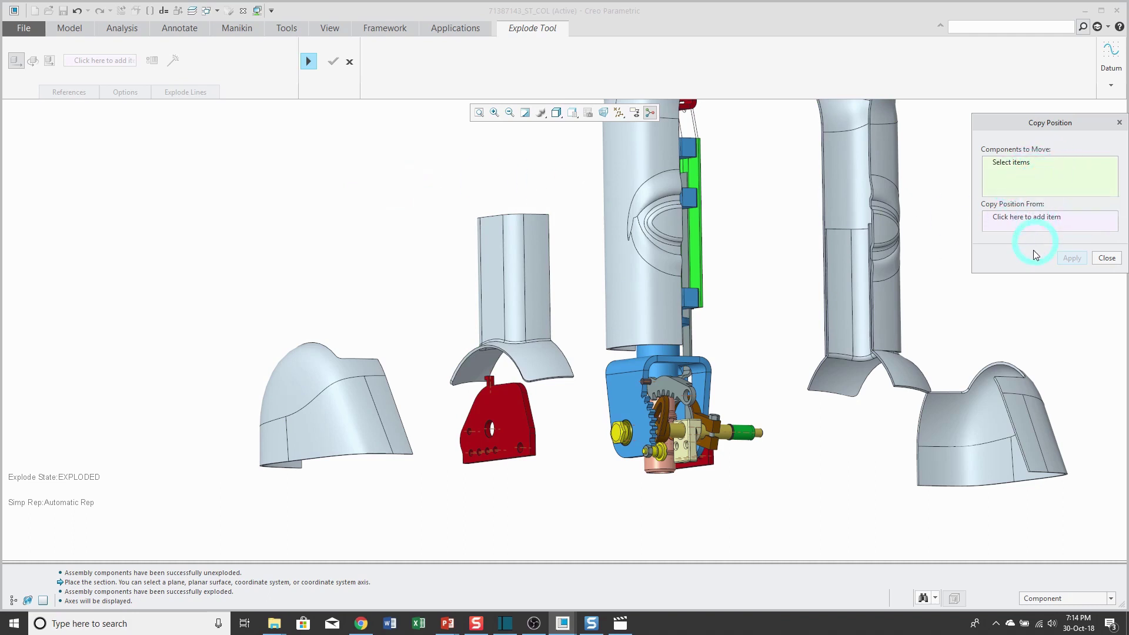
left_click(1108, 259)
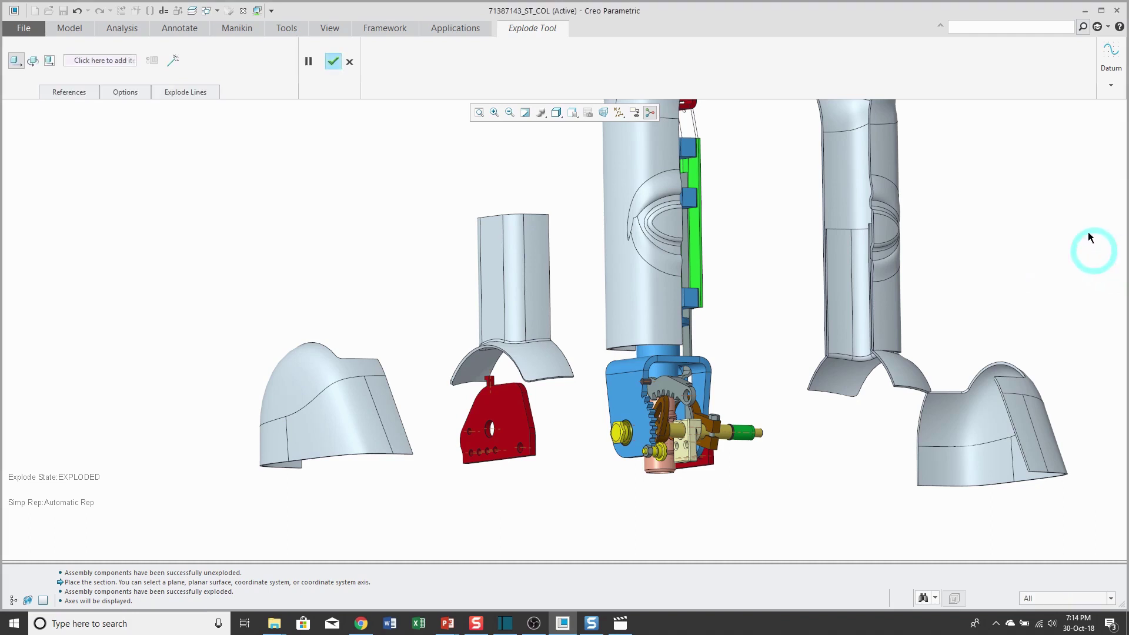
Pull the yellow pin at the column top out to the right by about 4.5 units.
left_click(126, 92)
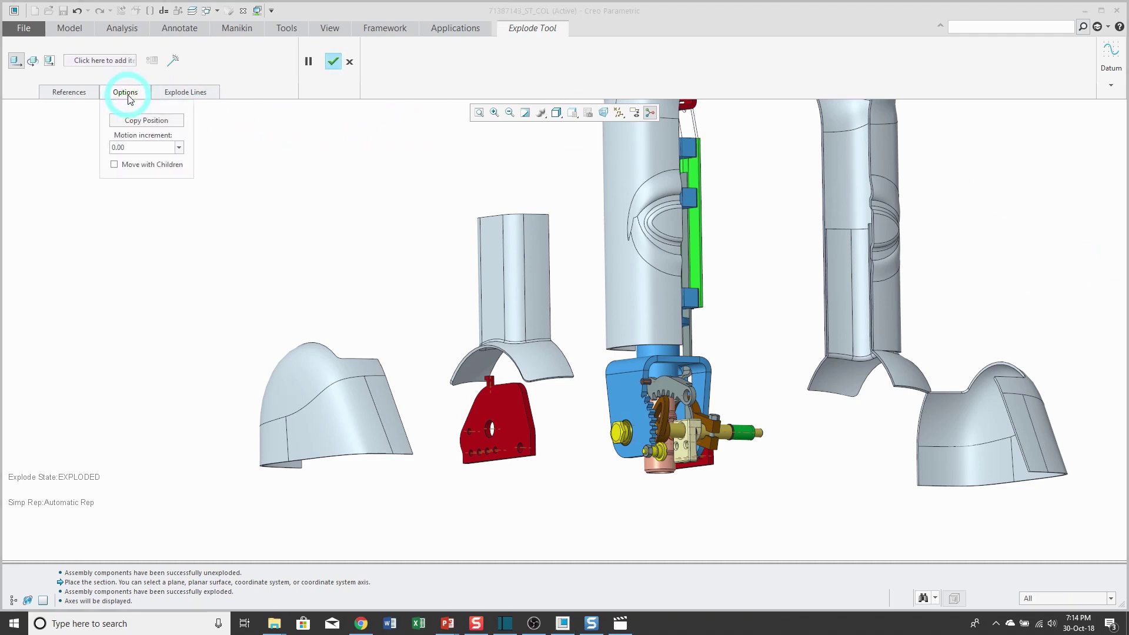
scroll(467, 446, "up", 4)
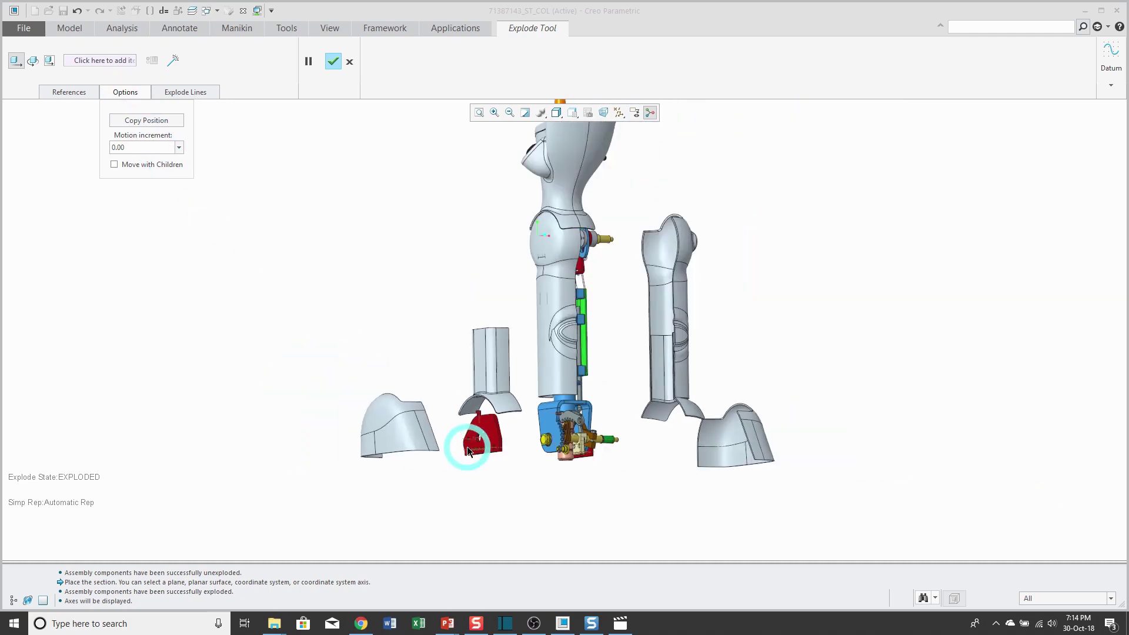
middle_click_drag(606, 296, 560, 307)
scroll(568, 261, "down", 5)
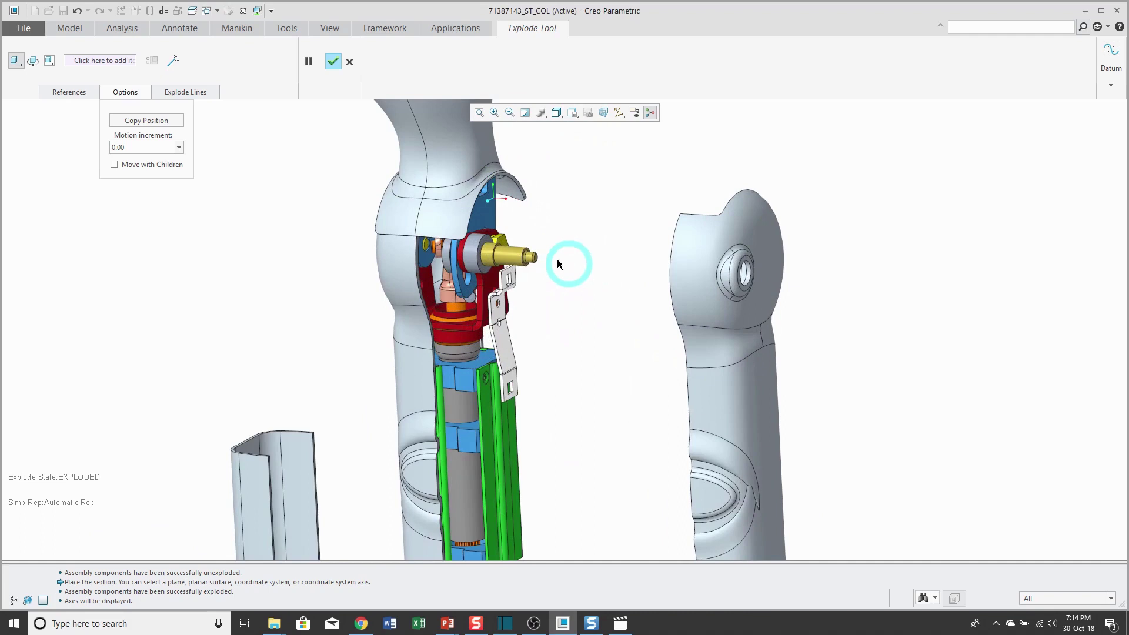
left_click(512, 258)
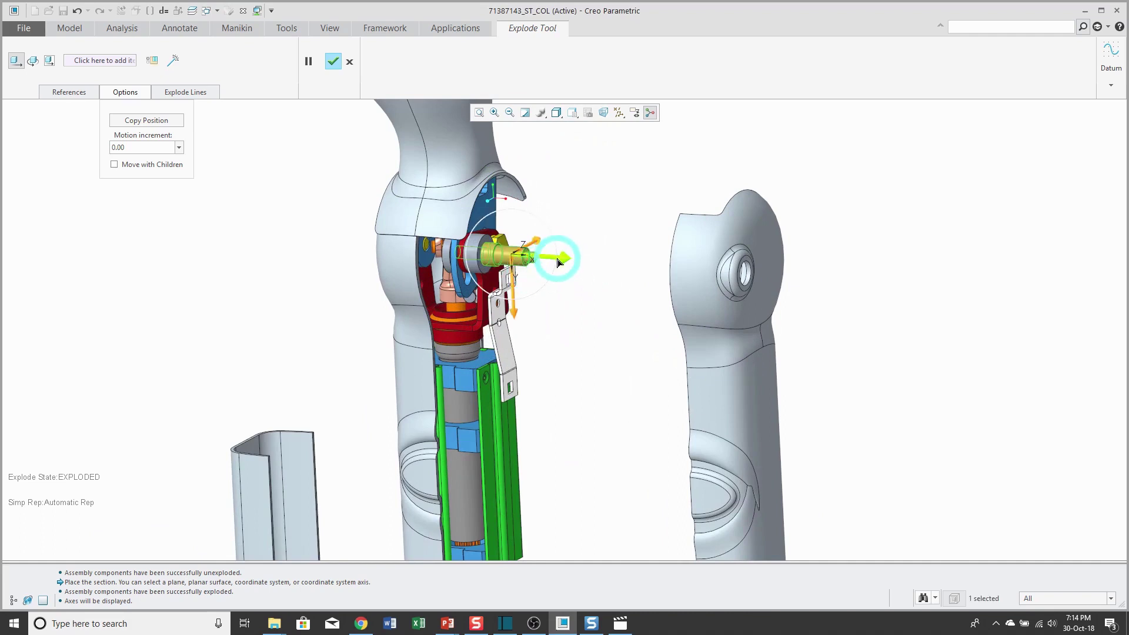
left_click_drag(556, 252, 662, 277)
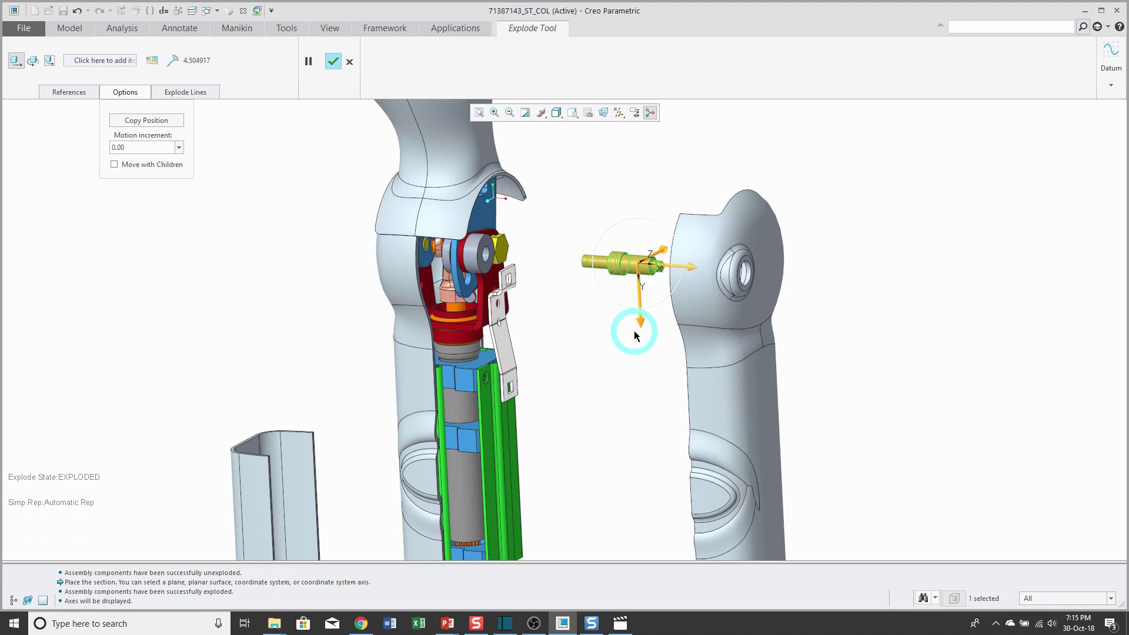
left_click(139, 147)
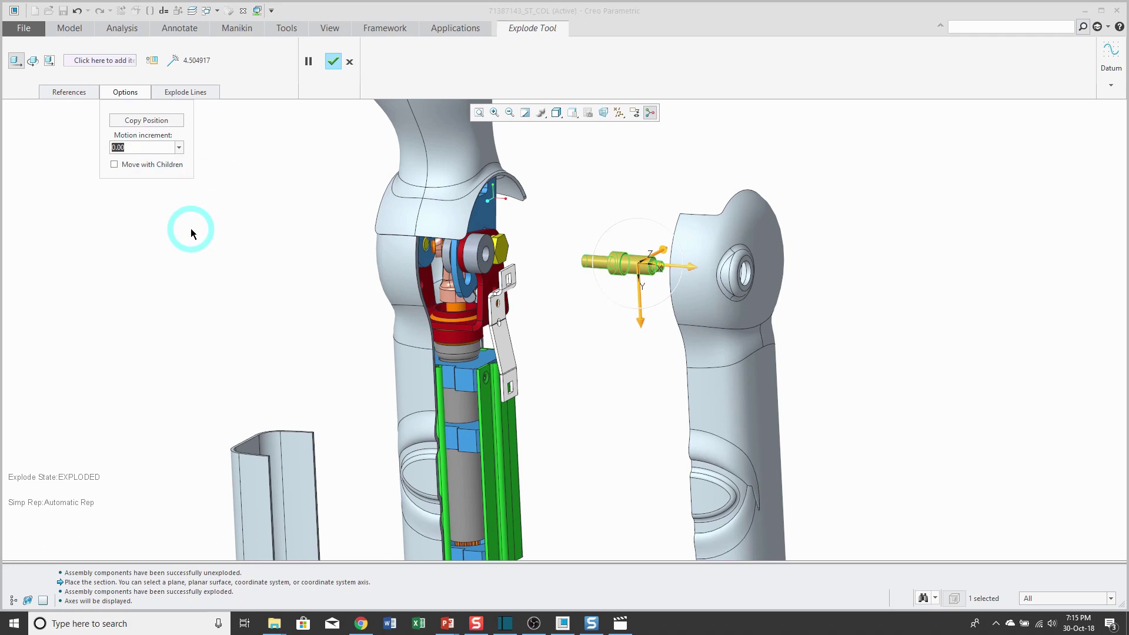
Set the motion increment to 1.00 and pull the bushing out right of the column.
type("1")
key("Return")
left_click(476, 259)
left_click_drag(477, 259, 597, 277)
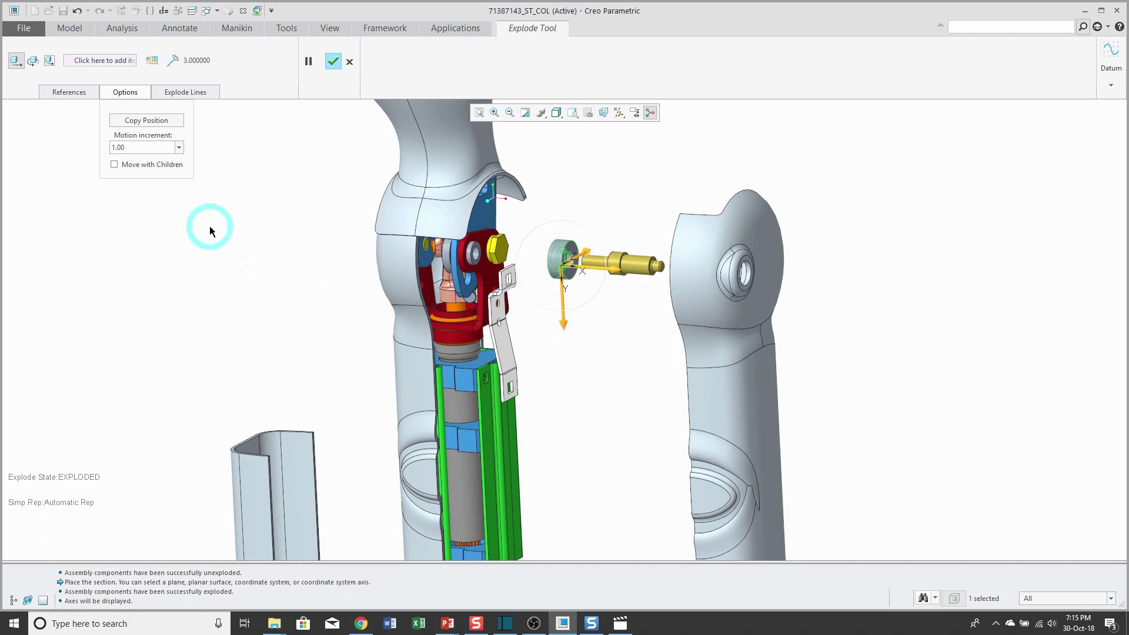
Set motion increment to Smooth and pull the yellow bolt out to offset -4.7409.
left_click(180, 148)
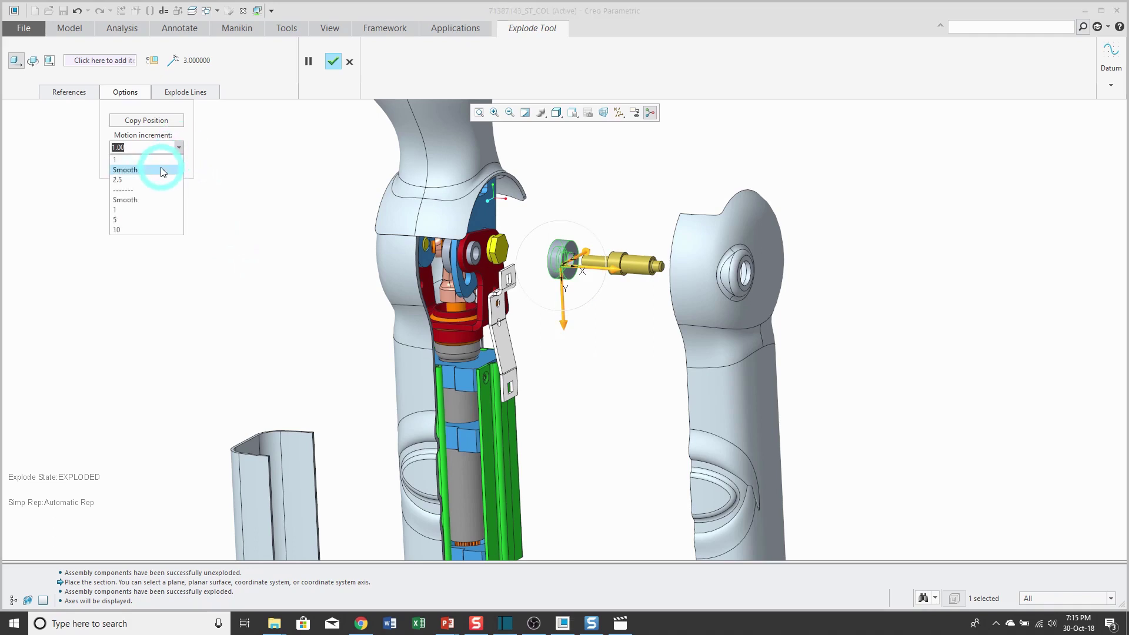
left_click(164, 169)
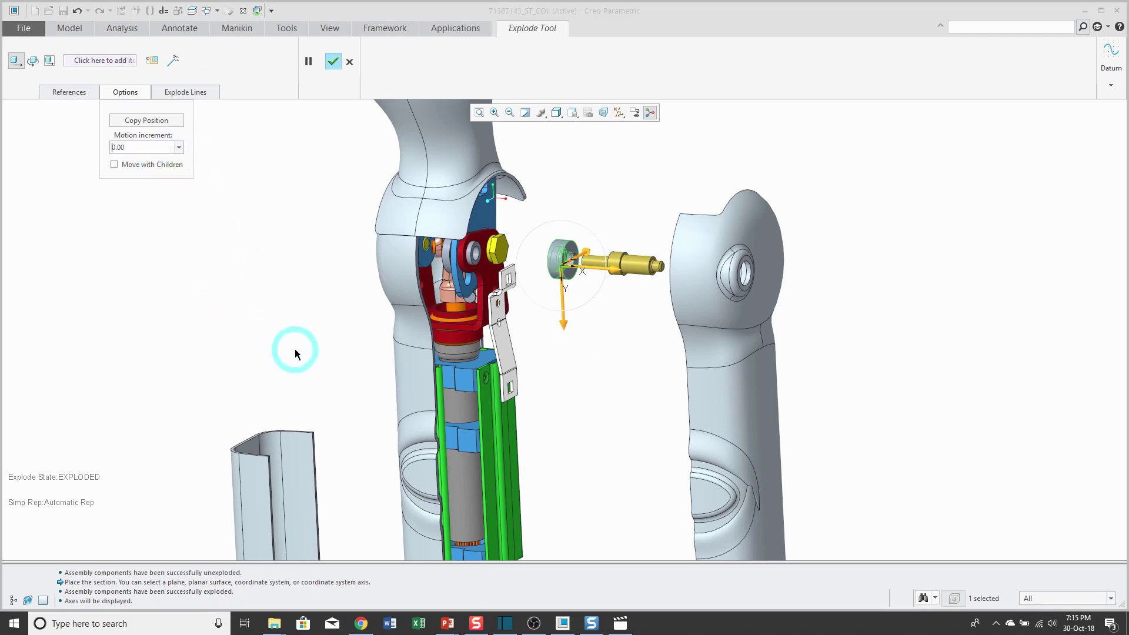
left_click(494, 253)
left_click_drag(497, 252, 623, 253)
left_click(595, 381)
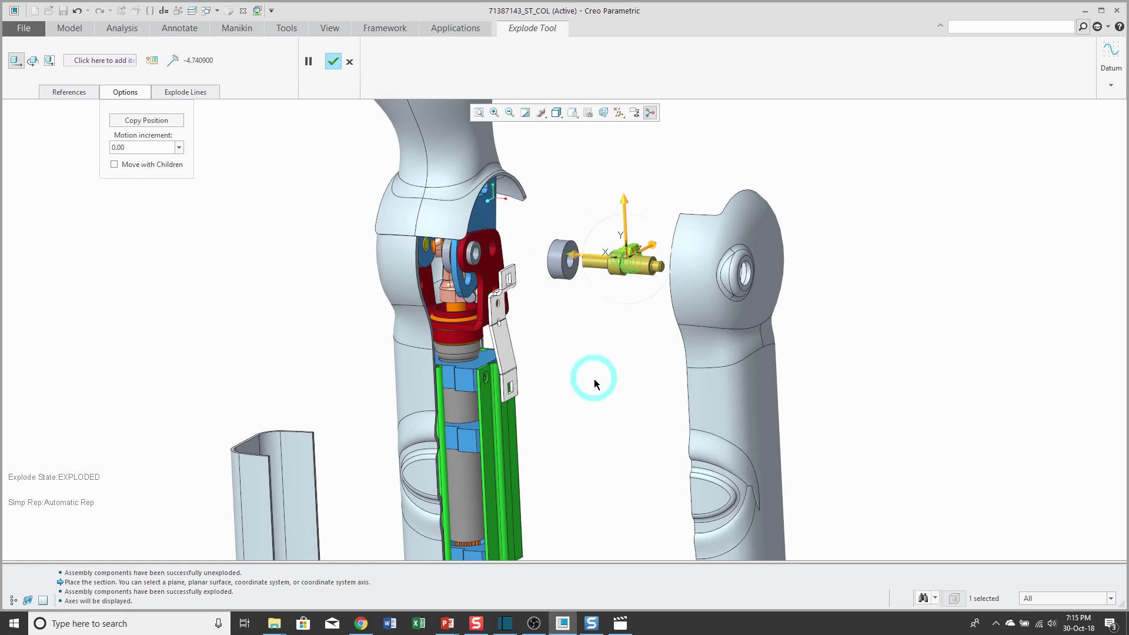
scroll(605, 392, "down", 6)
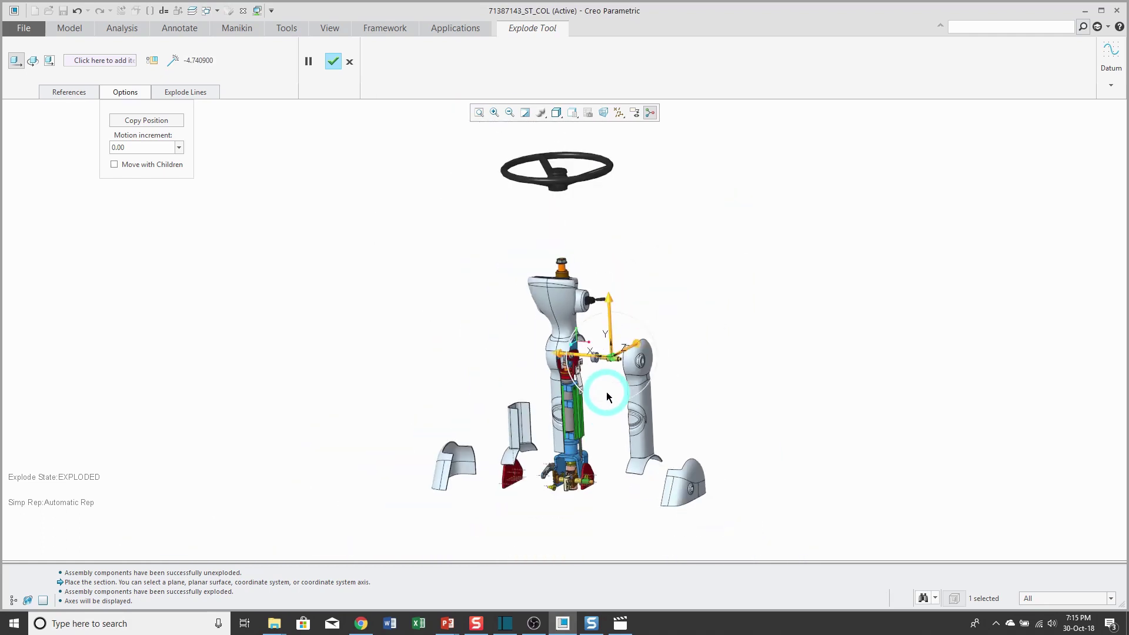
With Move with Children enabled, raise the top knob and steering wheel mount above the column.
scroll(587, 238, "up", 3)
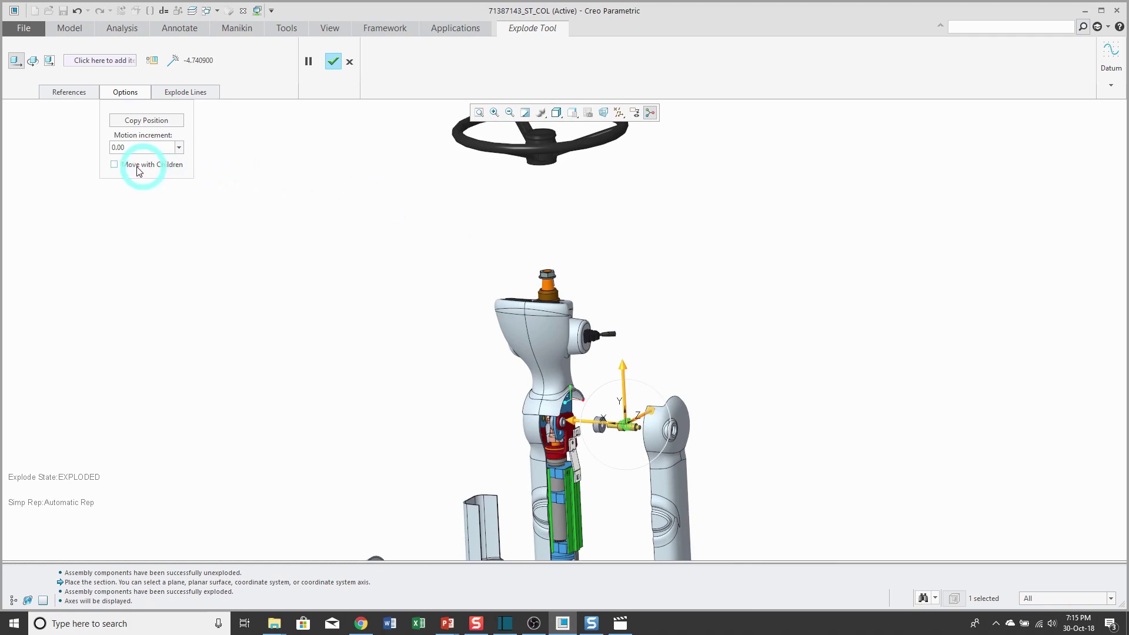
left_click(115, 165)
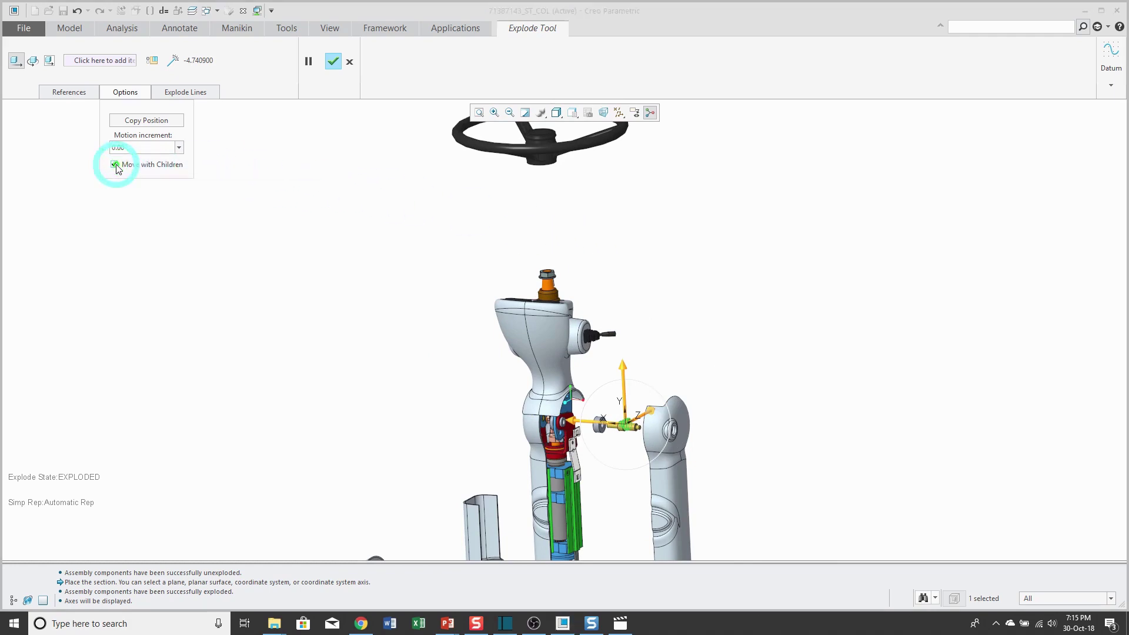
middle_click_drag(623, 315, 494, 313)
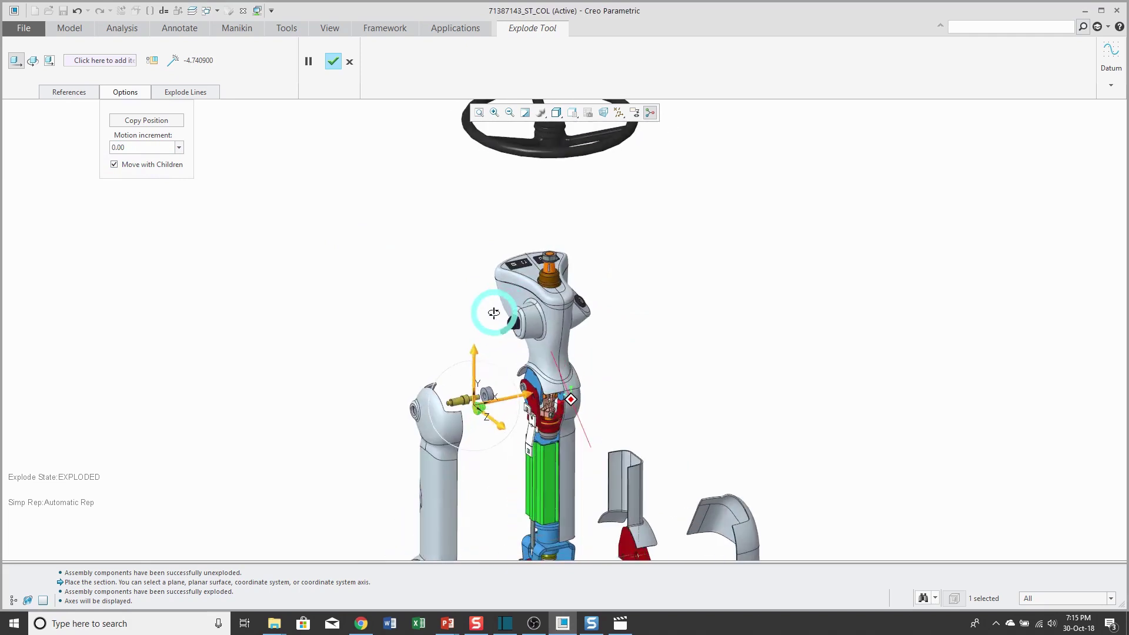
left_click(551, 266)
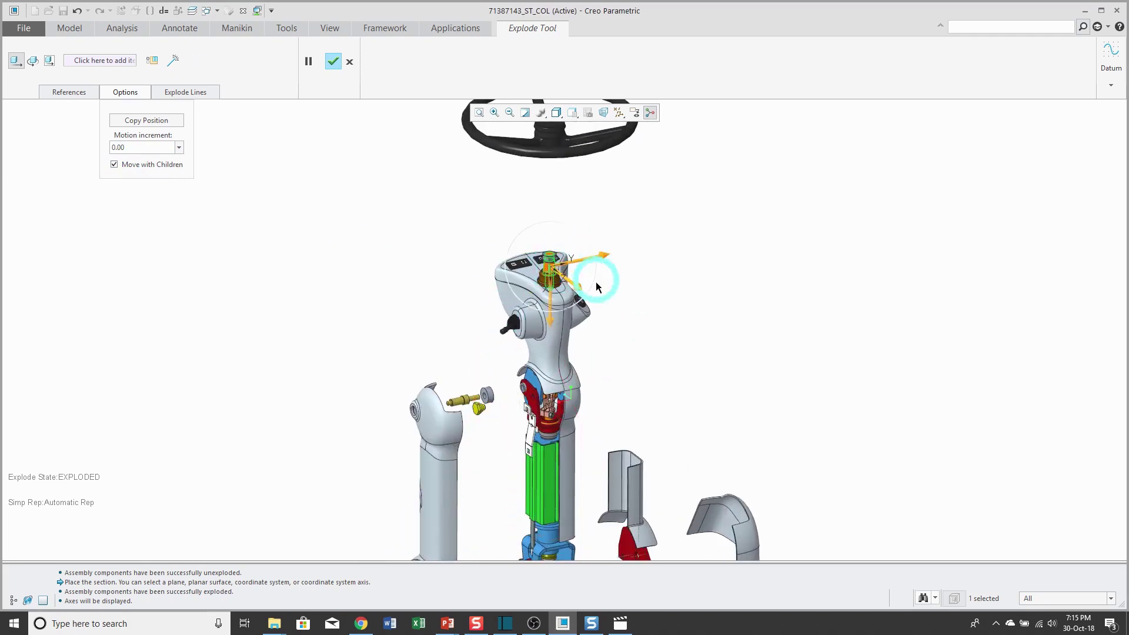
left_click_drag(552, 328, 564, 259)
scroll(560, 419, "down", 2)
scroll(560, 419, "up", 2)
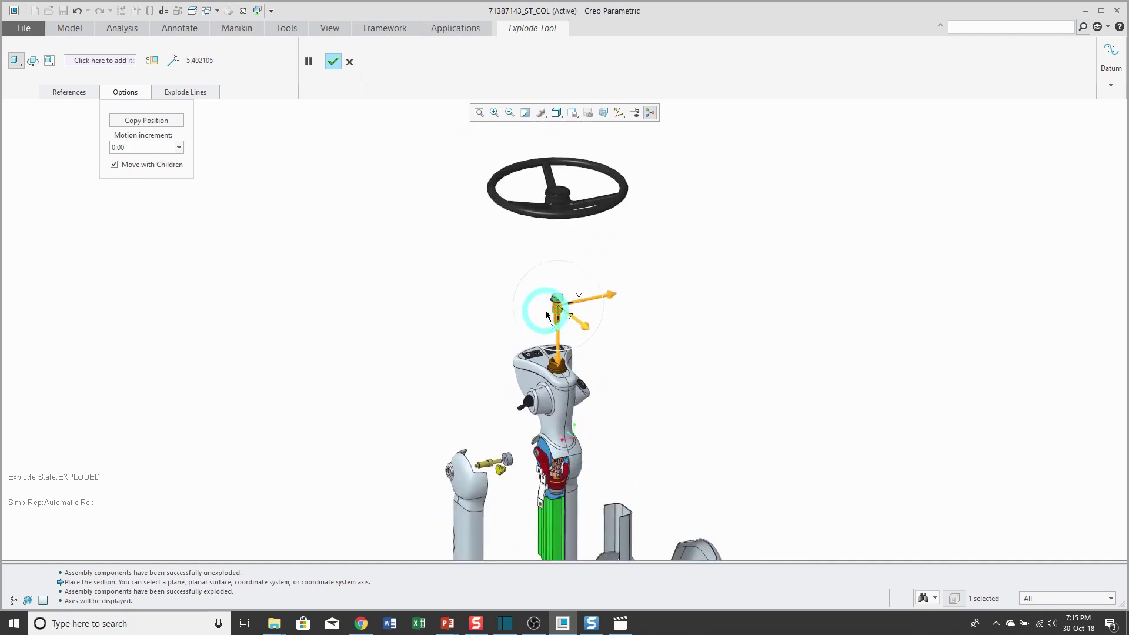
left_click(75, 103)
left_click(76, 102)
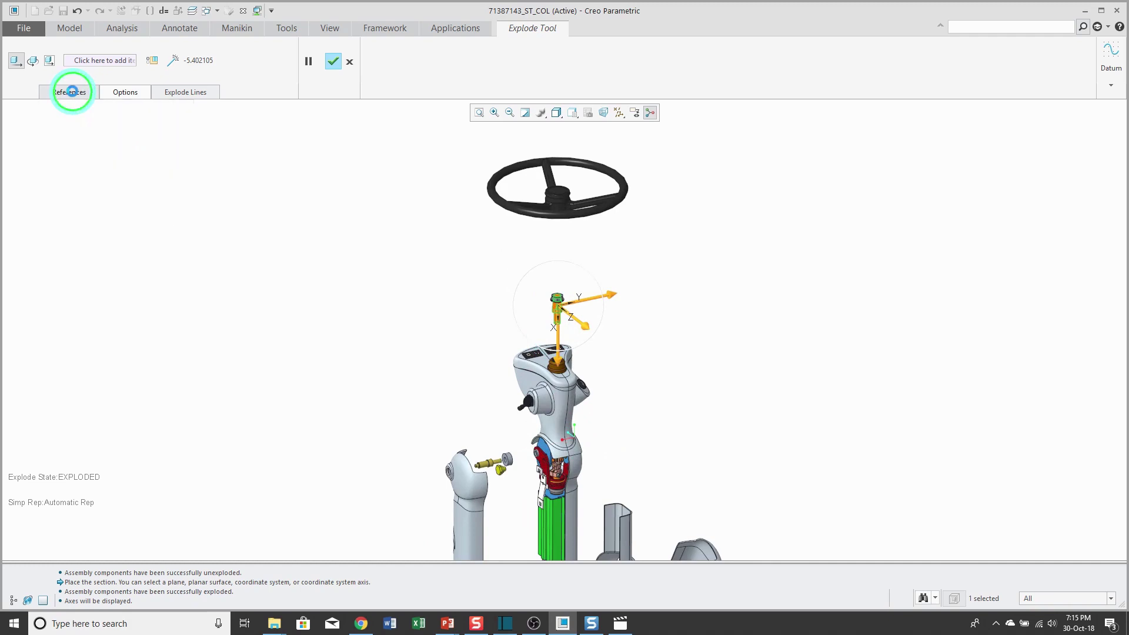
left_click_drag(559, 376, 560, 307)
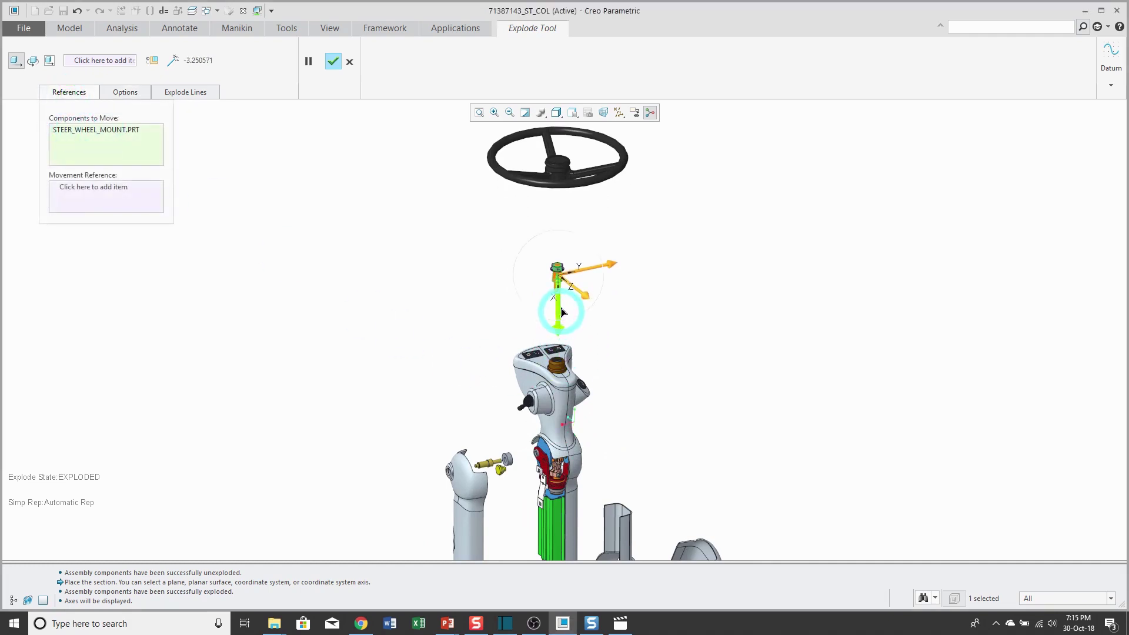
Pull the lock nut up above the mount and the top spacer up out of it.
scroll(555, 262, "up", 3)
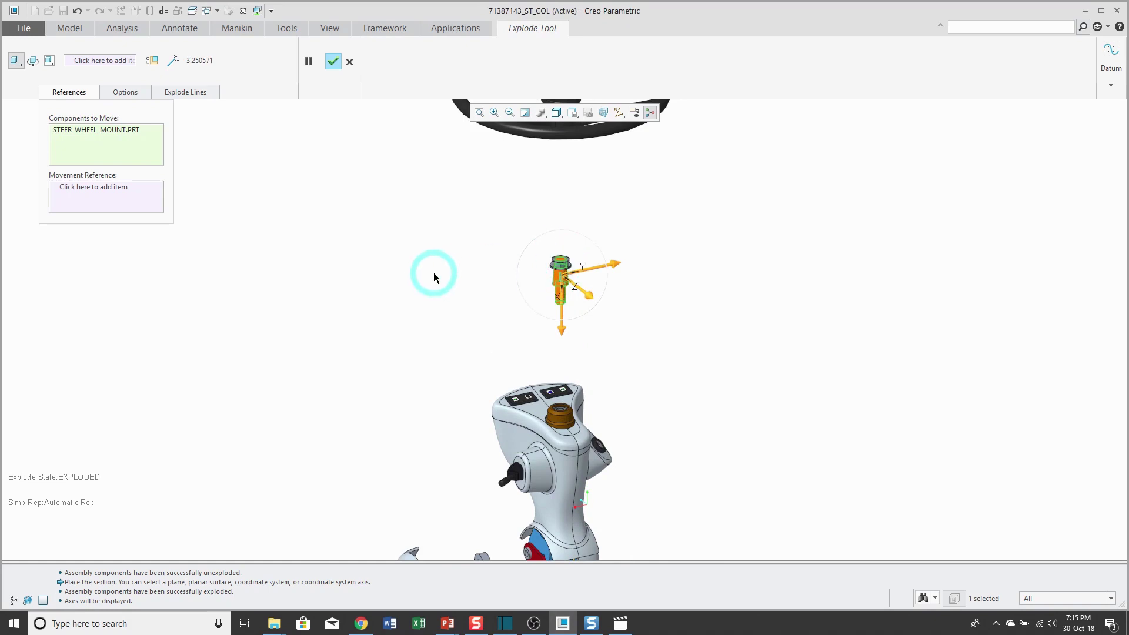
left_click(556, 268)
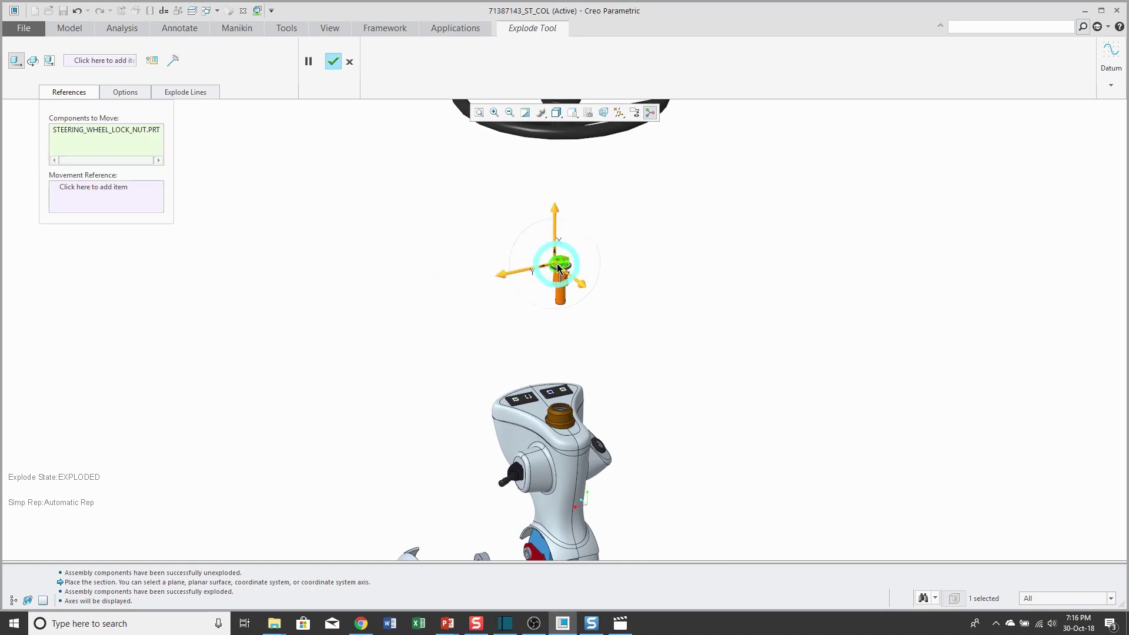
left_click_drag(556, 235, 559, 180)
left_click(564, 420)
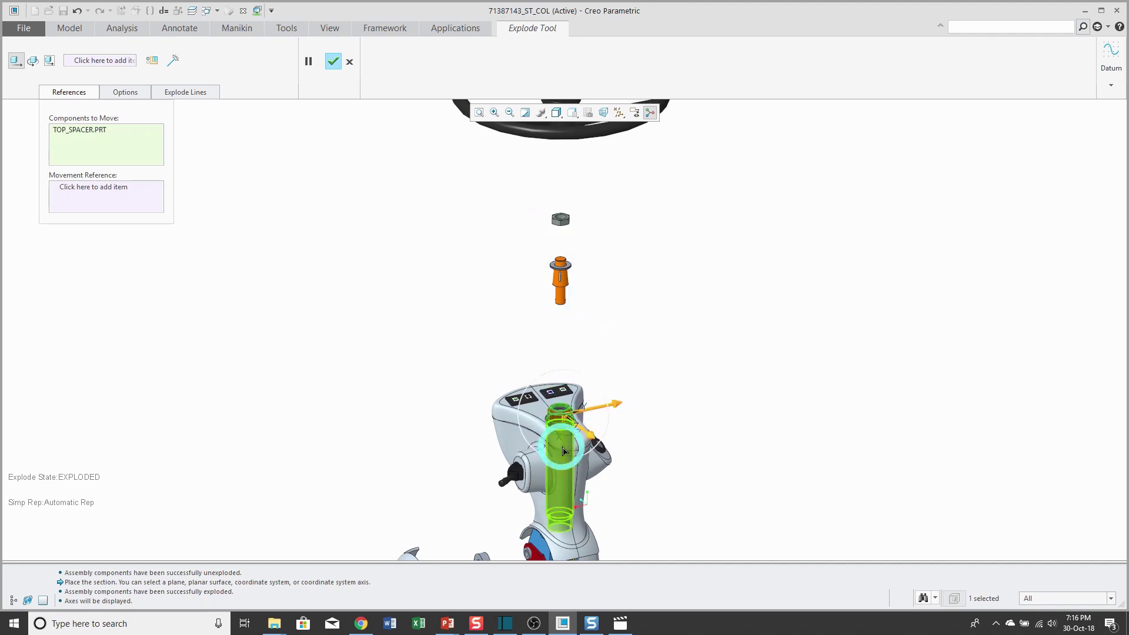
left_click_drag(564, 419, 563, 379)
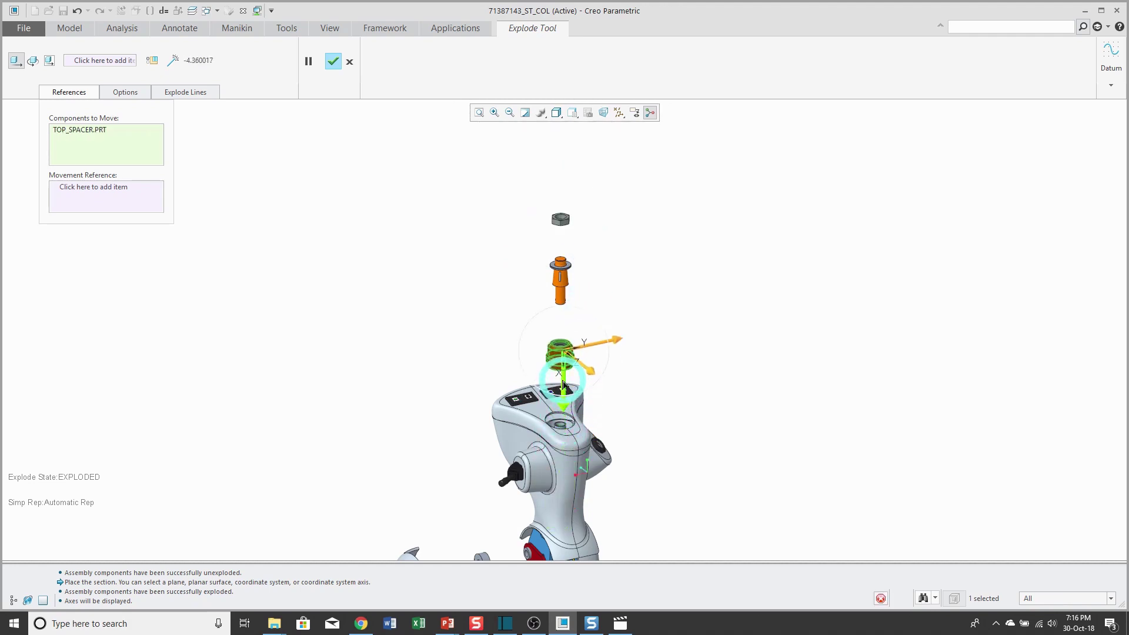
Uncheck Move with Children and undo the top spacer move.
scroll(520, 544, "down", 2)
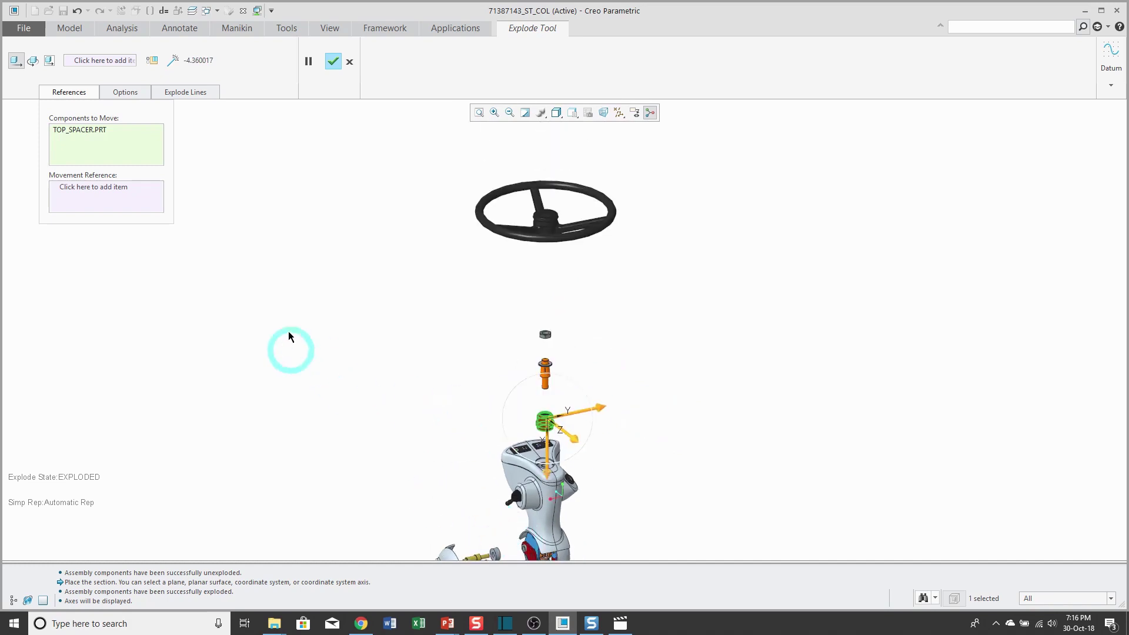
left_click(125, 92)
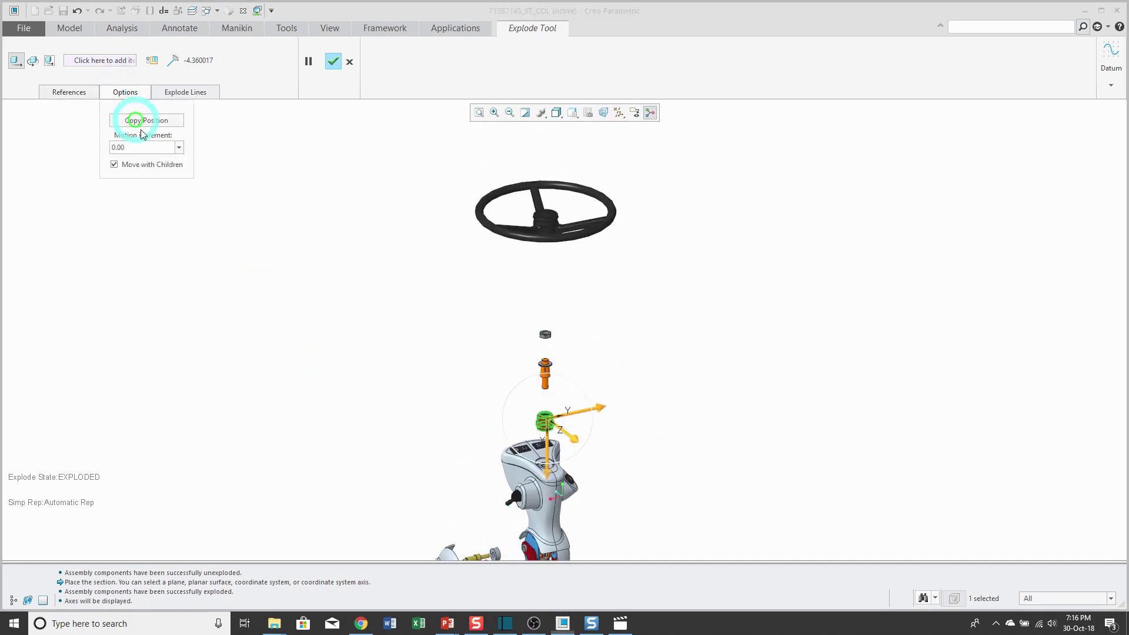
left_click(115, 165)
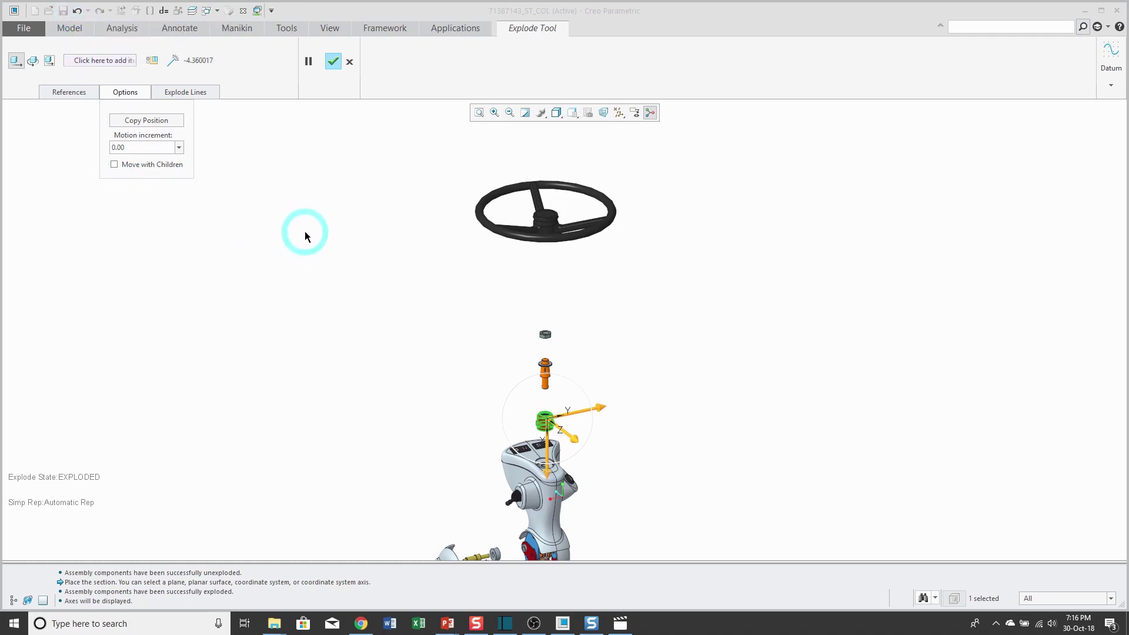
left_click(76, 11)
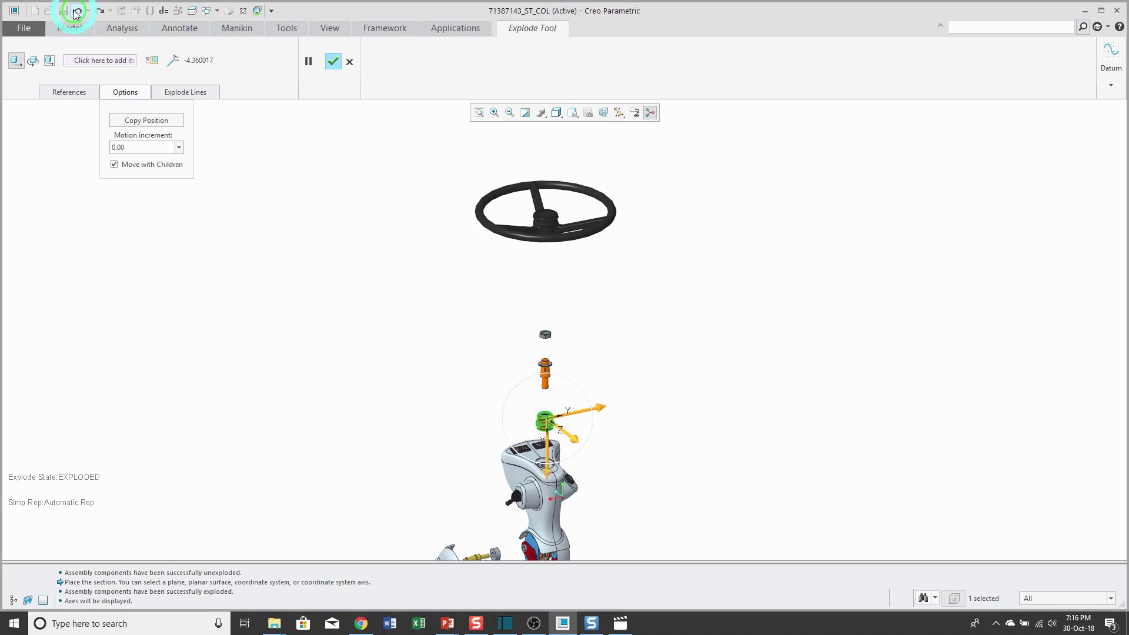
left_click(76, 11)
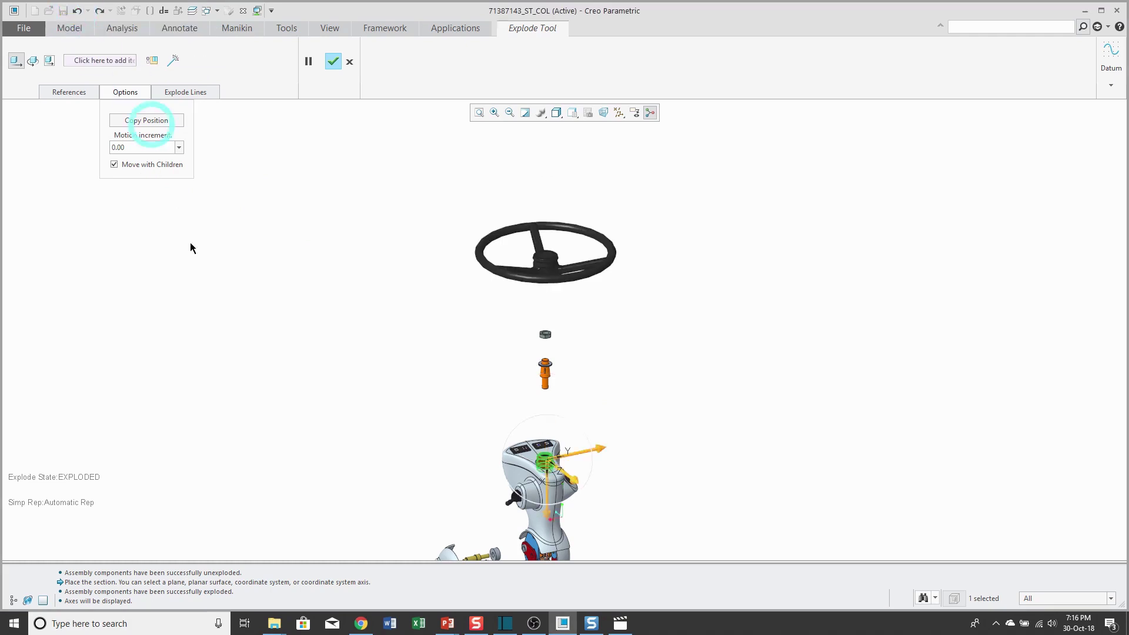
left_click_drag(235, 315, 241, 231)
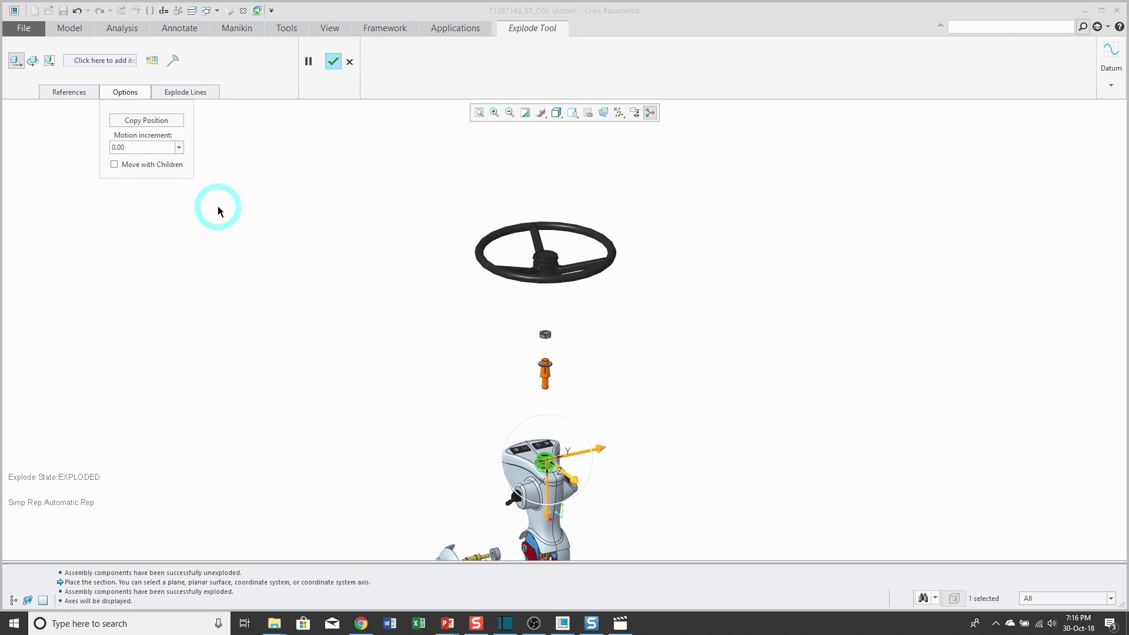
left_click(125, 91)
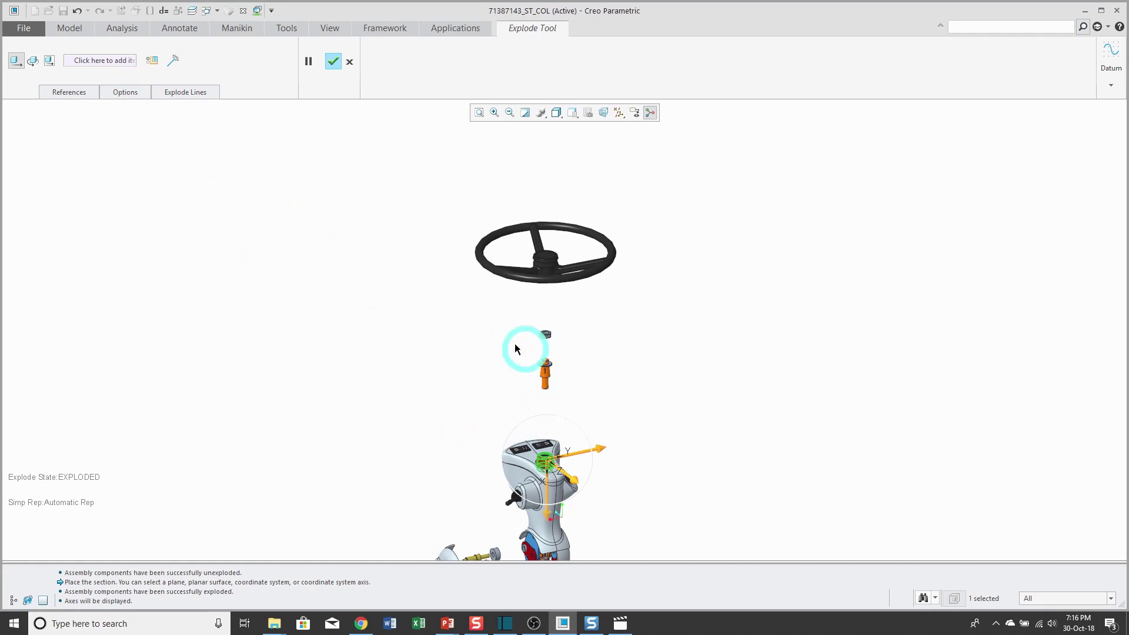
Add a cosmetic offset explode line between the base and the orange part.
left_click(186, 93)
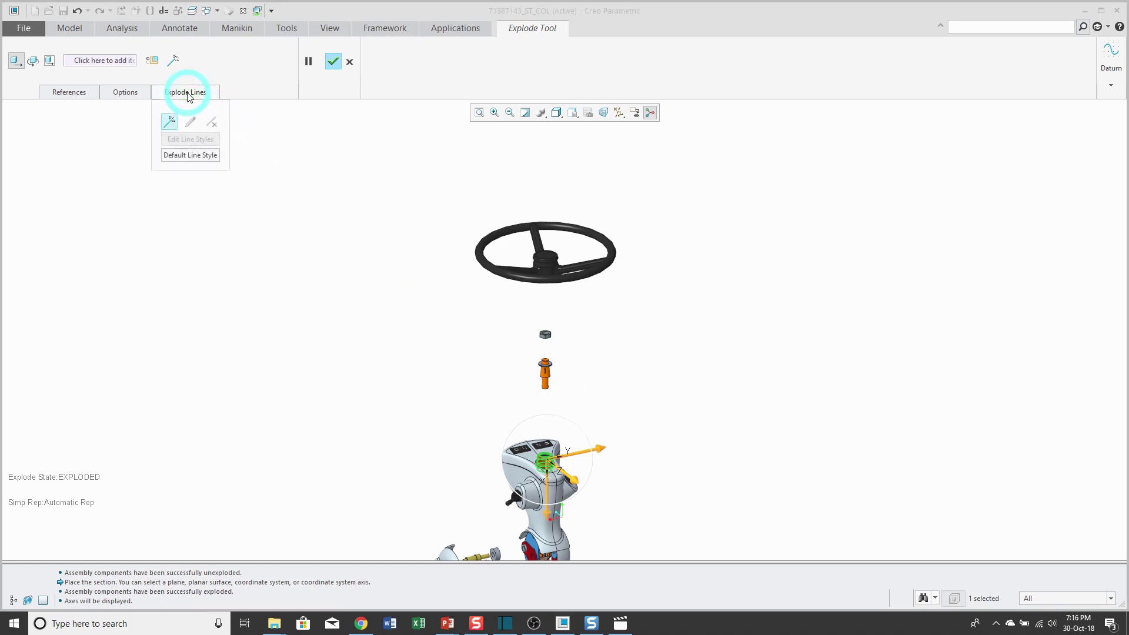
left_click(174, 63)
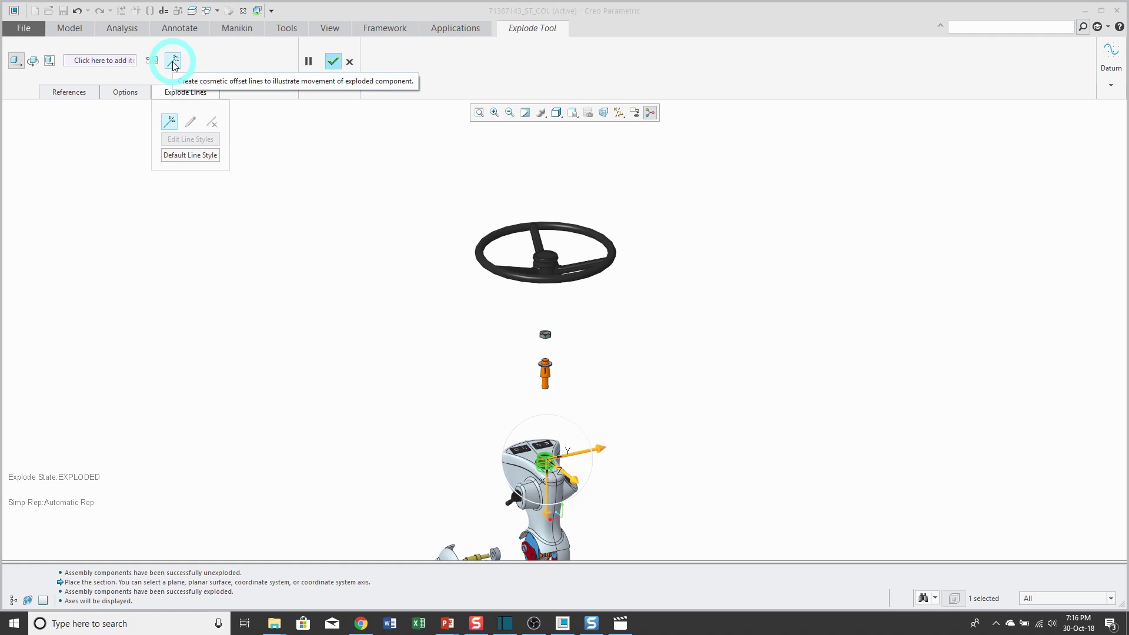
left_click(172, 62)
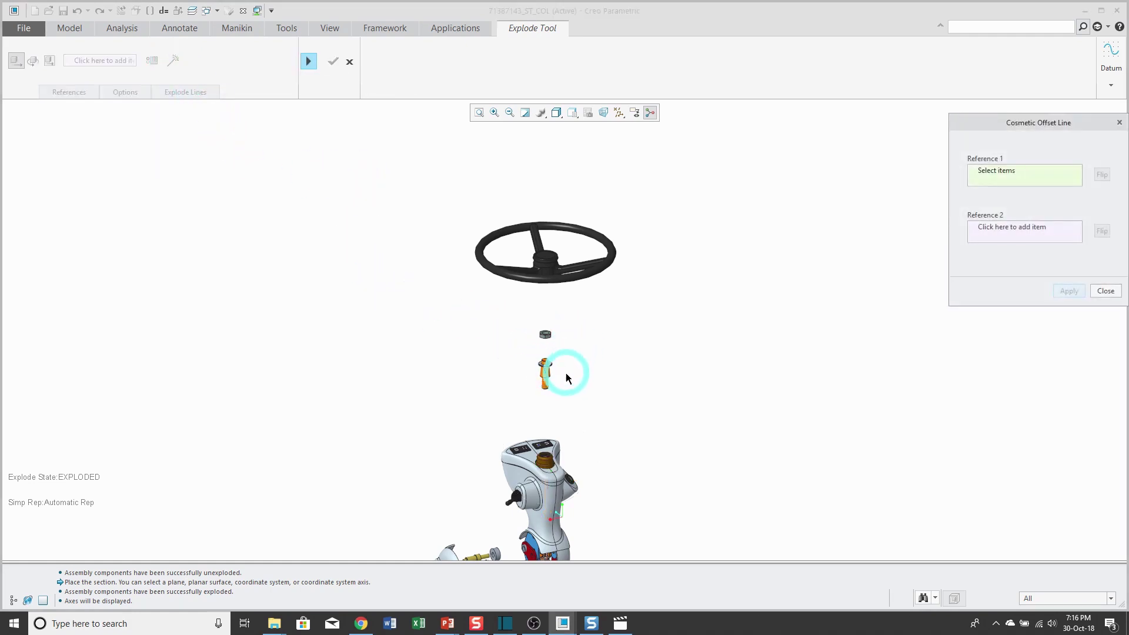
scroll(549, 440, "up", 10)
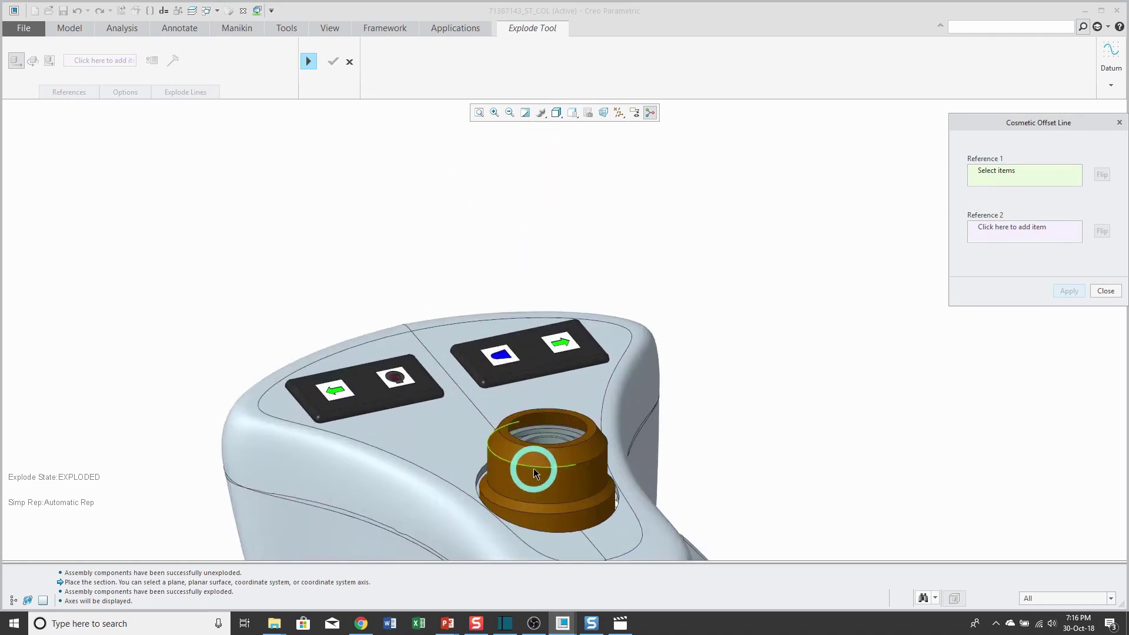
left_click(542, 394)
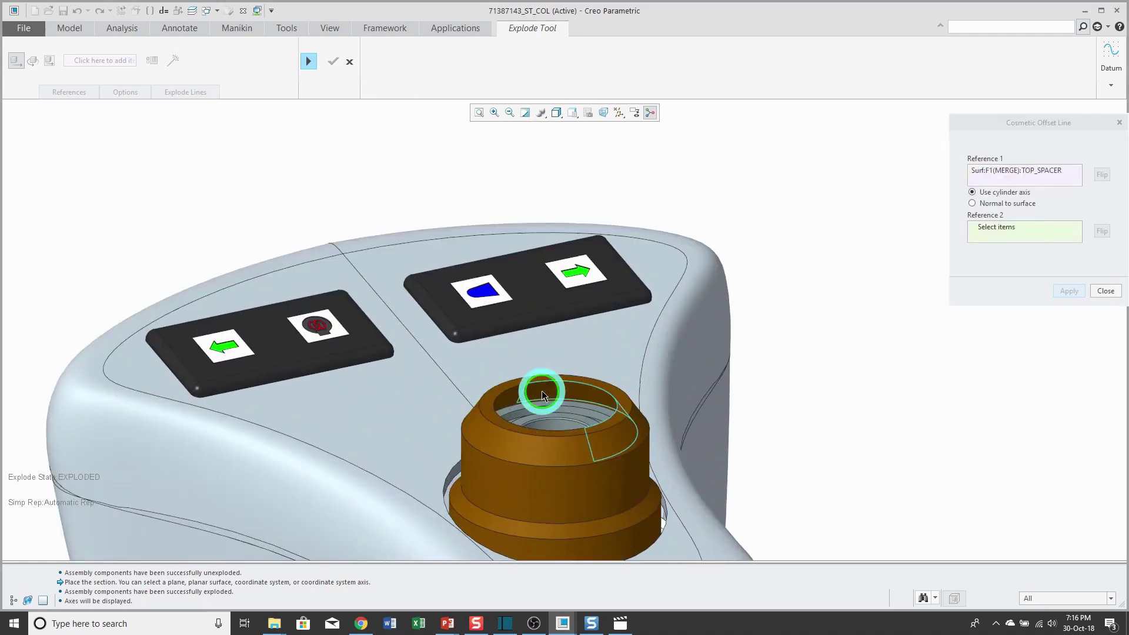
scroll(541, 393, "down", 2)
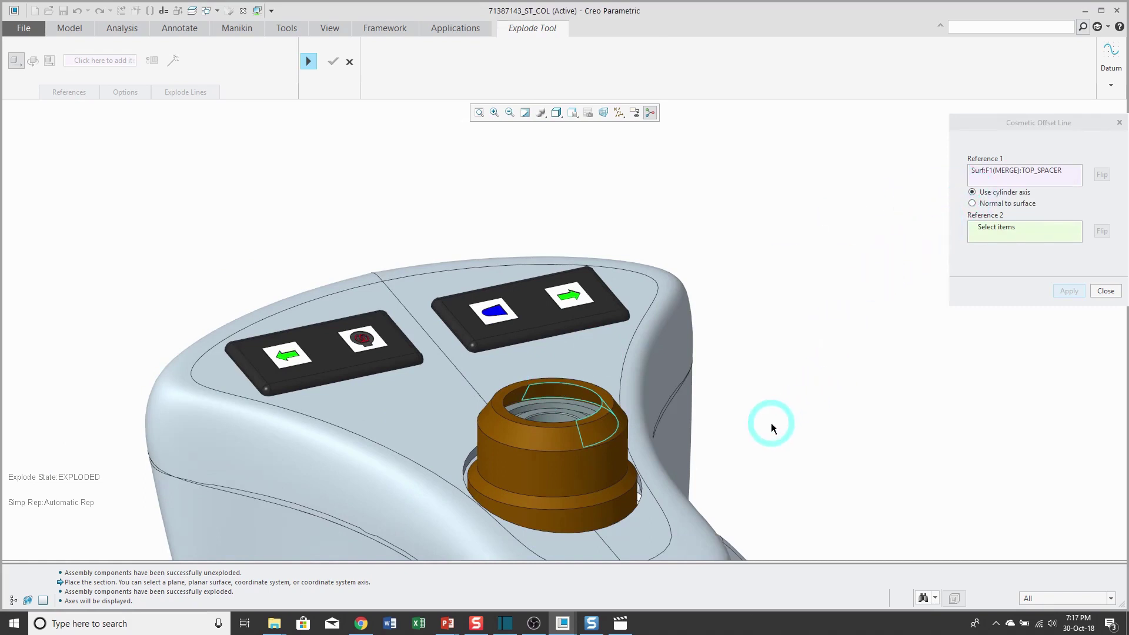
scroll(769, 422, "down", 5)
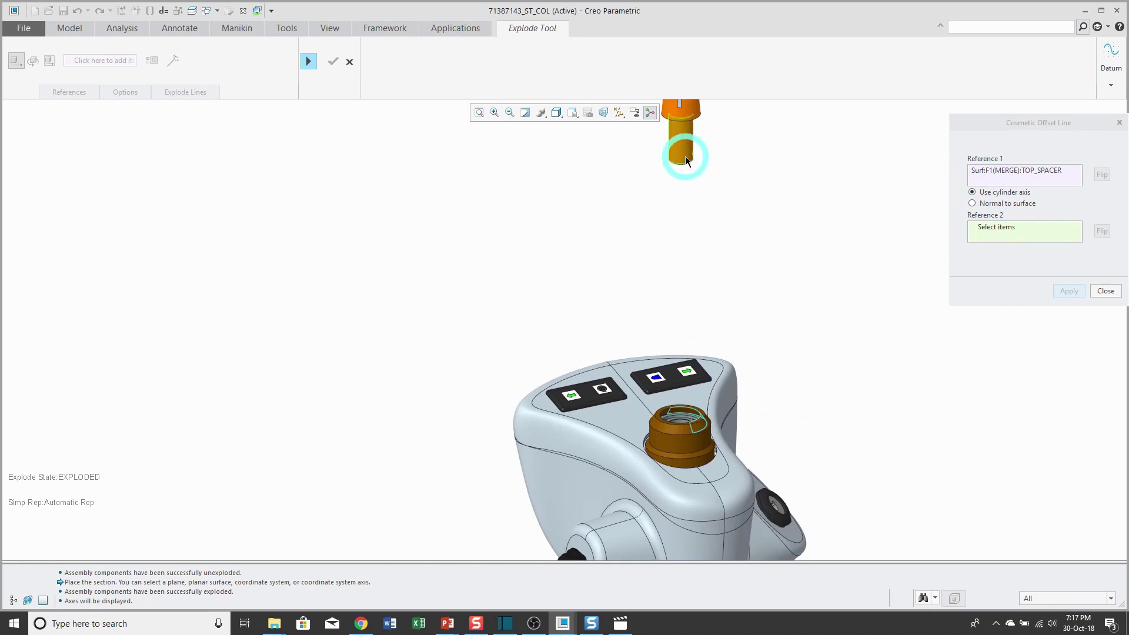
left_click(686, 157)
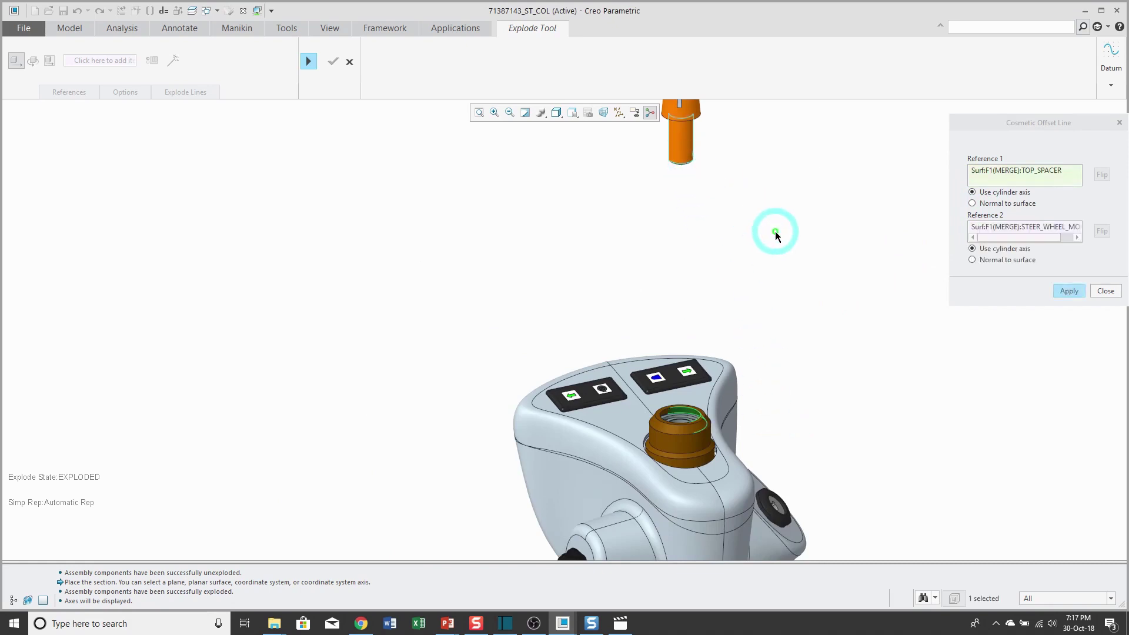
left_click(1069, 291)
Add an explode line from the orange part to the nut.
scroll(611, 447, "down", 4)
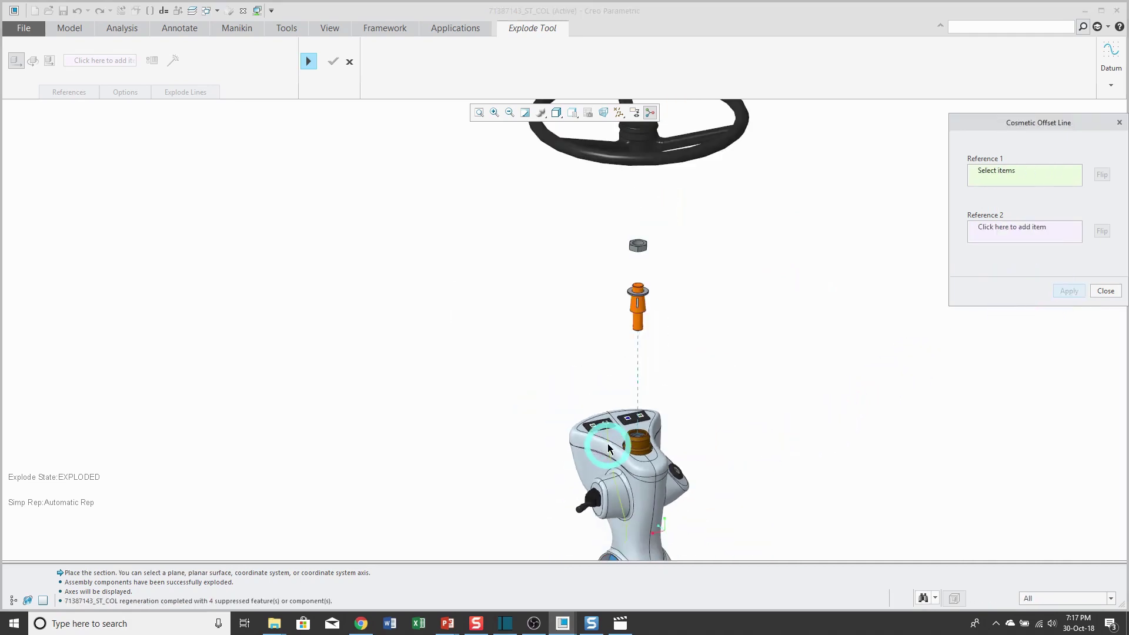
scroll(650, 272, "up", 2)
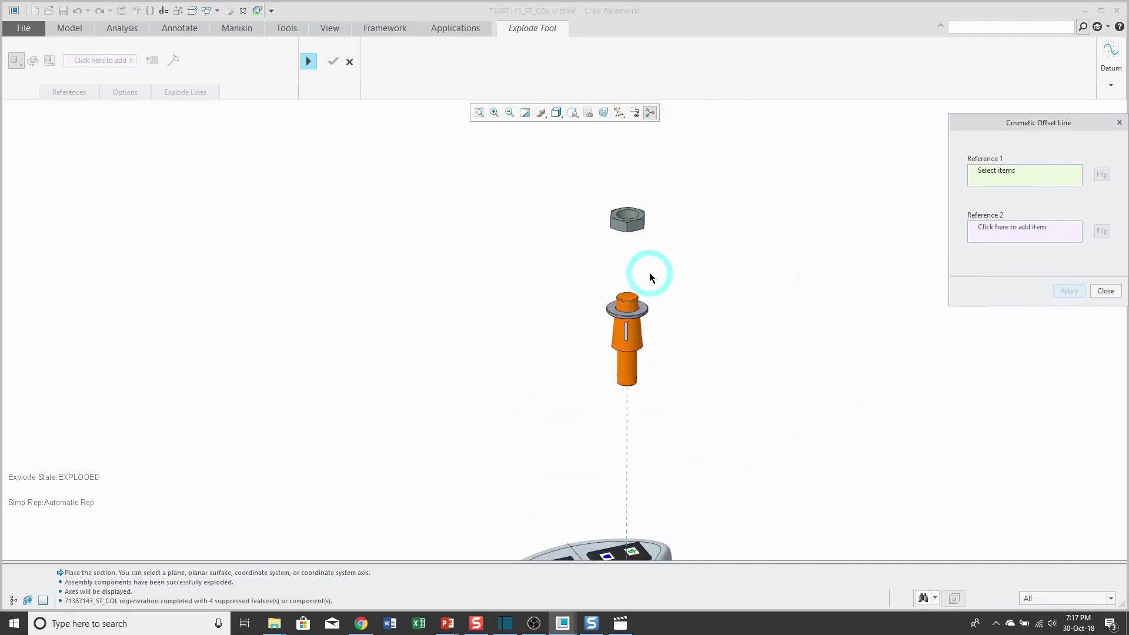
scroll(633, 301, "up", 1)
left_click(633, 304)
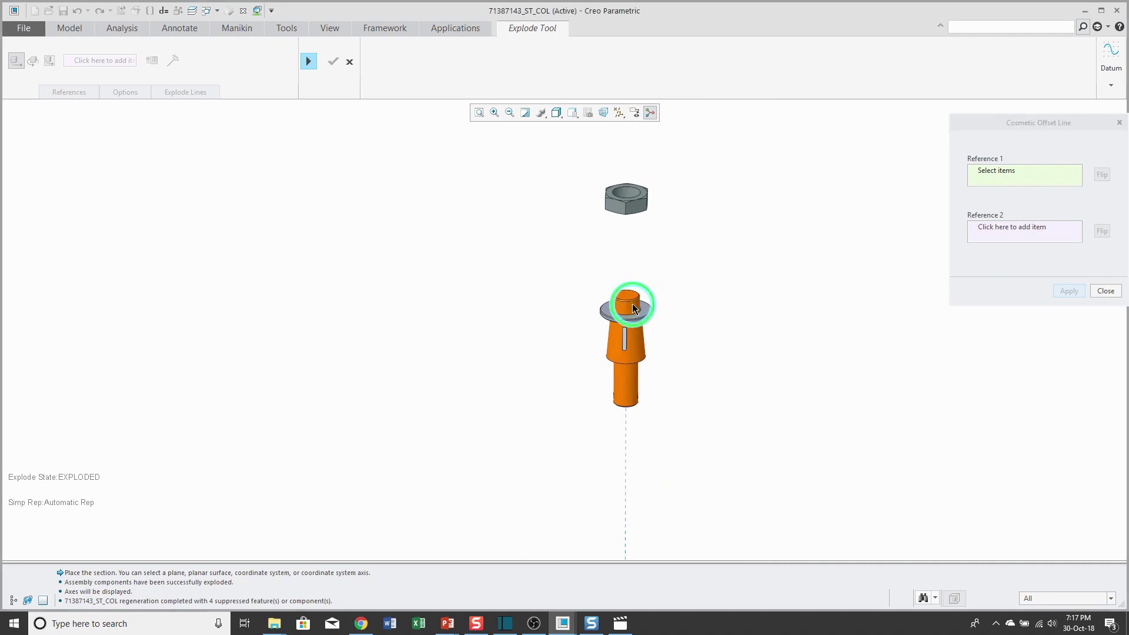
left_click(626, 195)
left_click(1071, 290)
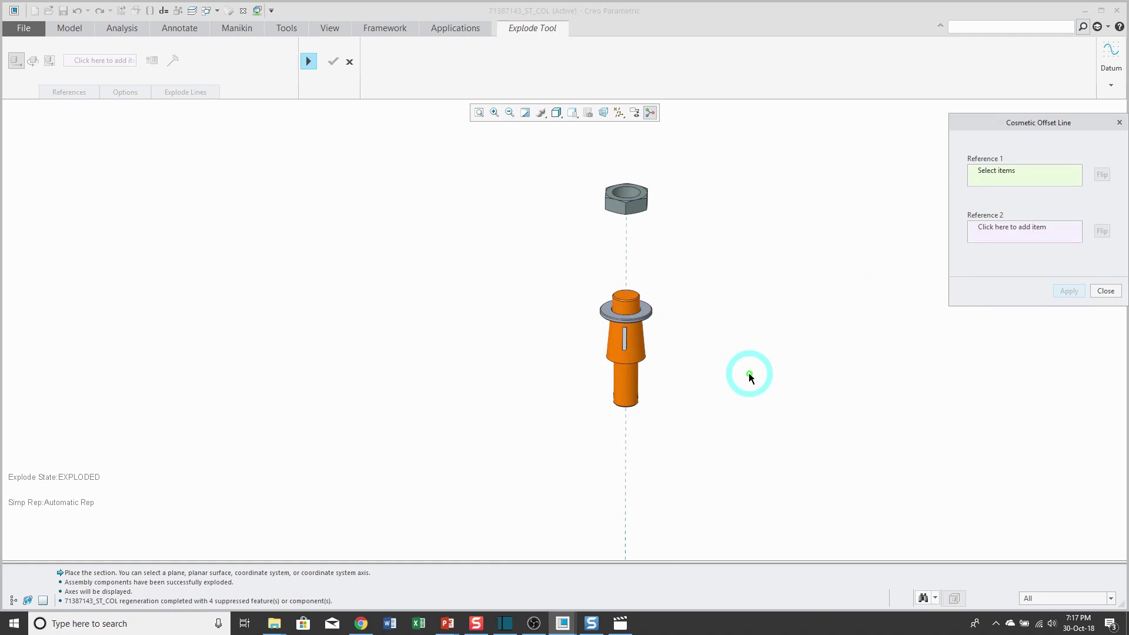
Add an explode line from the nut to the steering wheel hub.
scroll(601, 465, "down", 3)
scroll(634, 285, "up", 3)
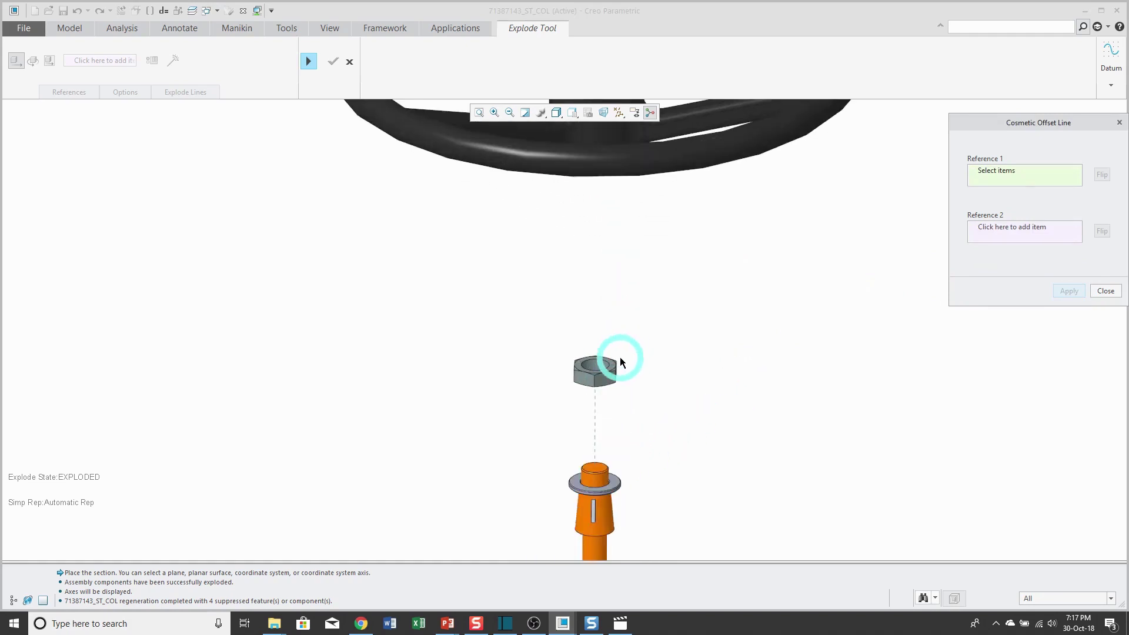
left_click(595, 368)
scroll(643, 412, "down", 3)
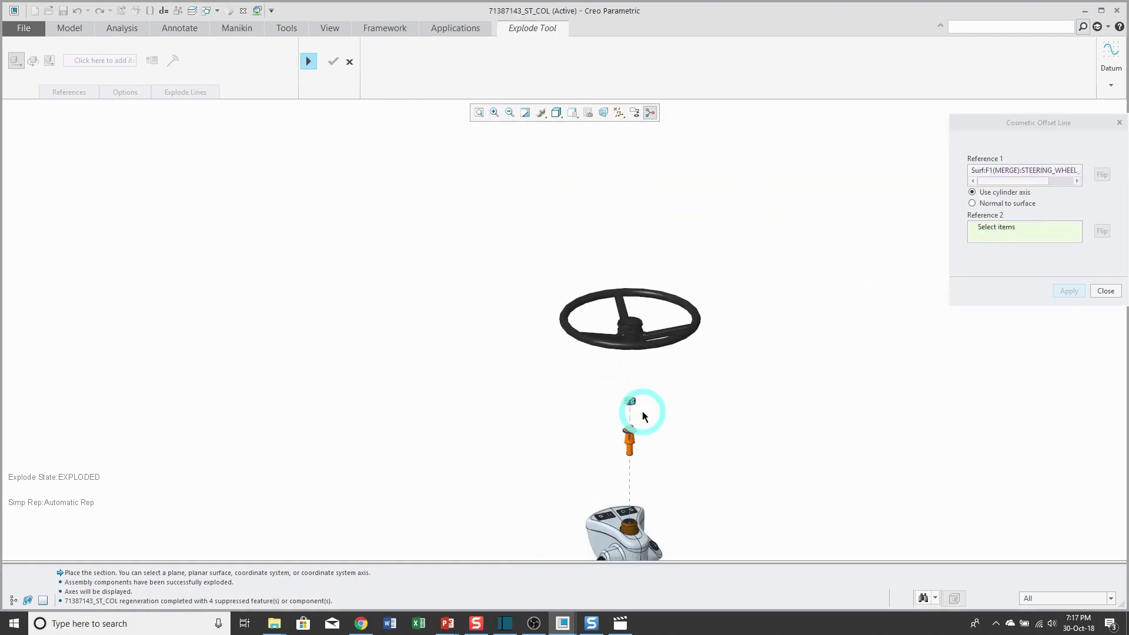
middle_click_drag(638, 393, 626, 344)
scroll(649, 386, "up", 5)
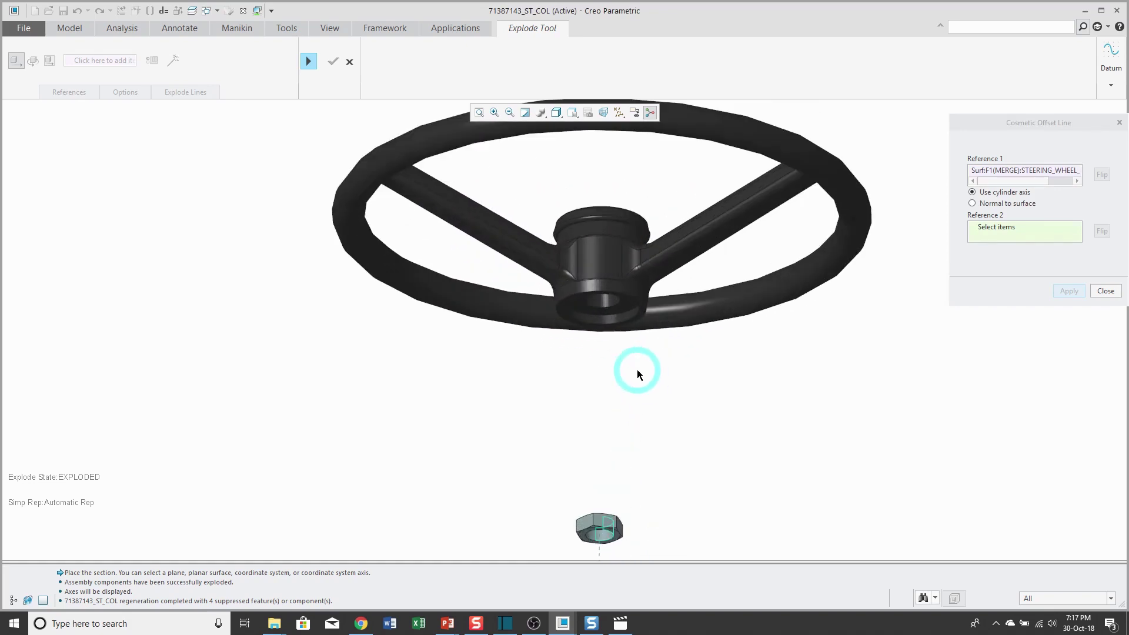
left_click(601, 304)
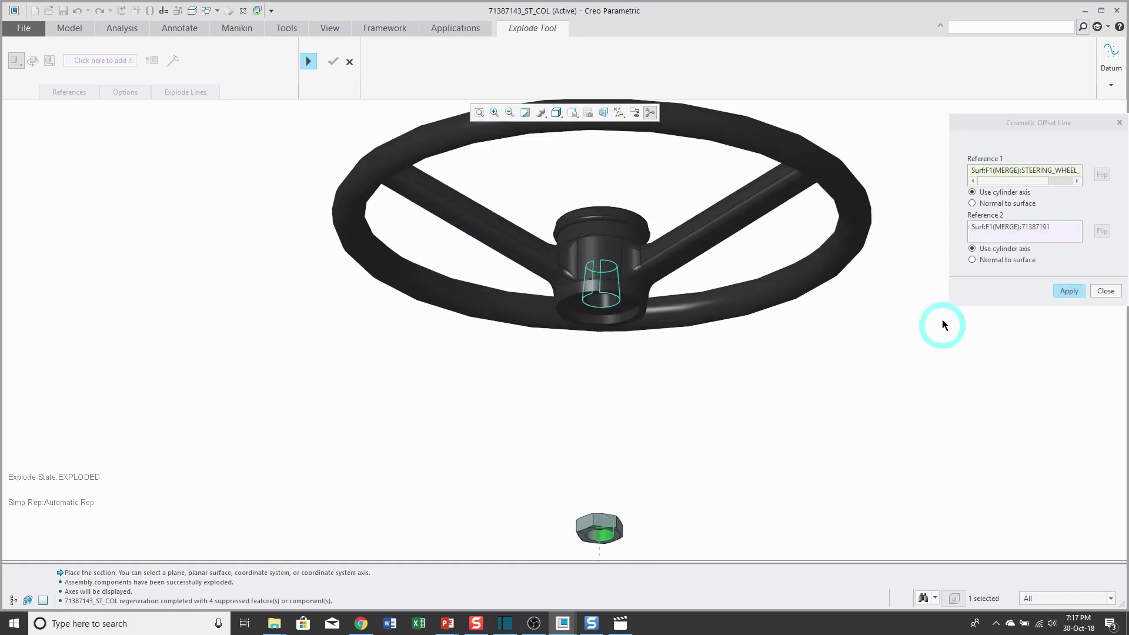
left_click(1061, 291)
scroll(582, 235, "down", 4)
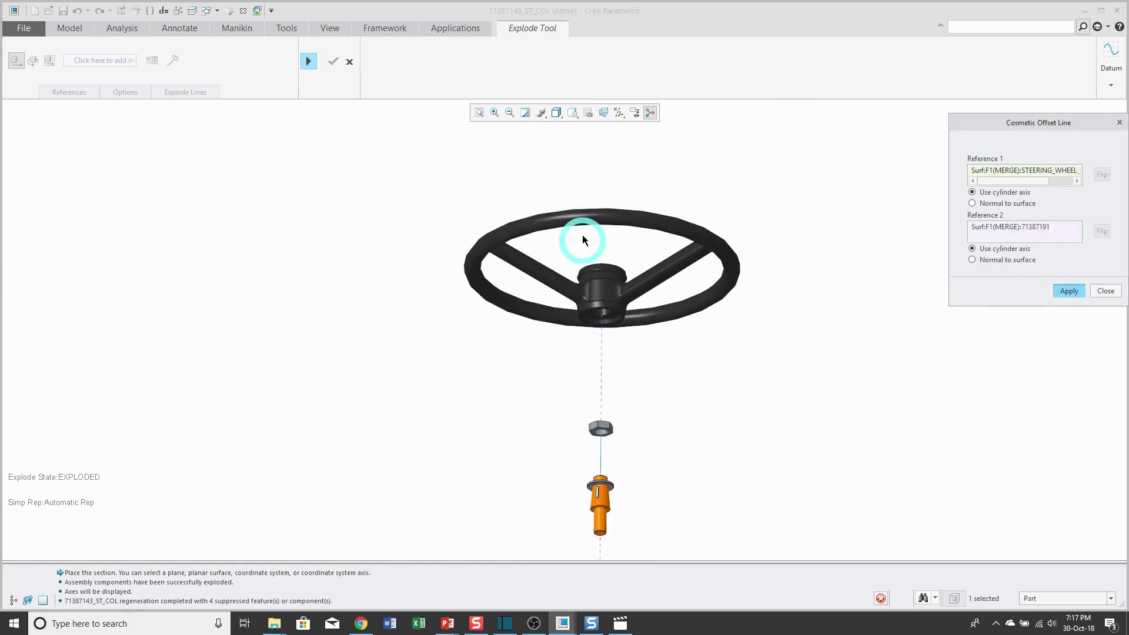
scroll(621, 321, "down", 1)
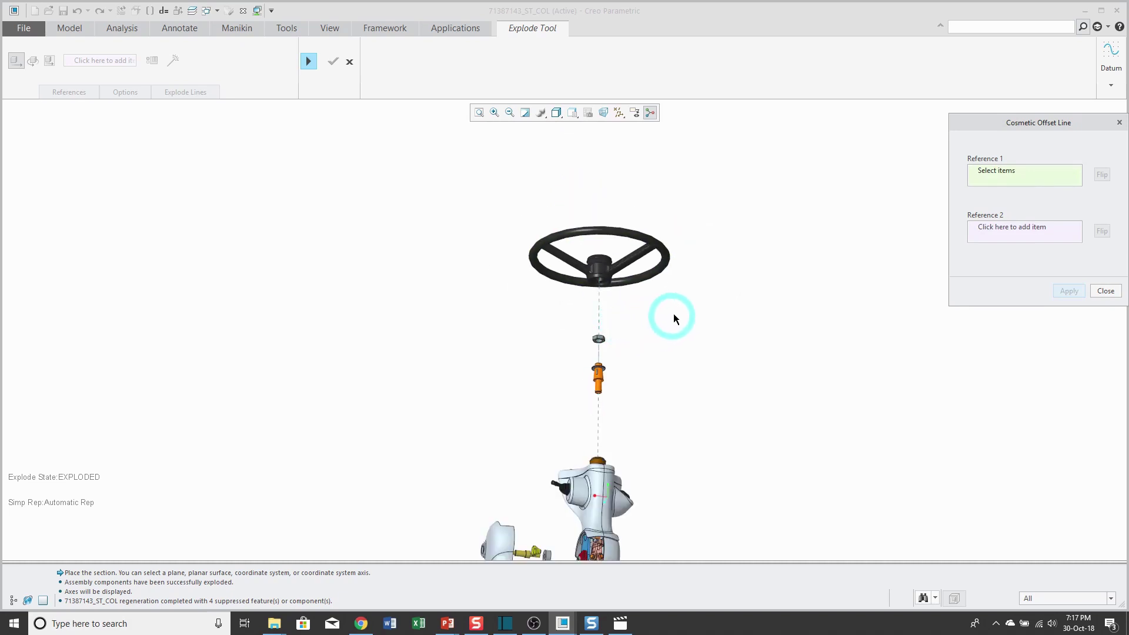
Delete the explode line between the nut and the steering wheel hub.
left_click(1106, 292)
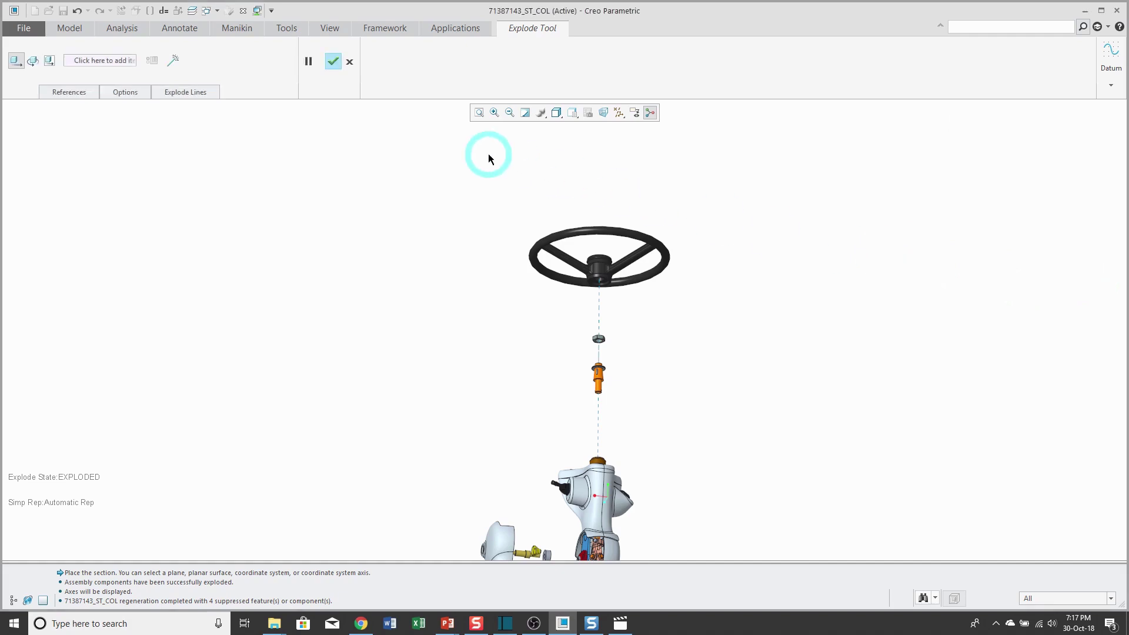
left_click(198, 94)
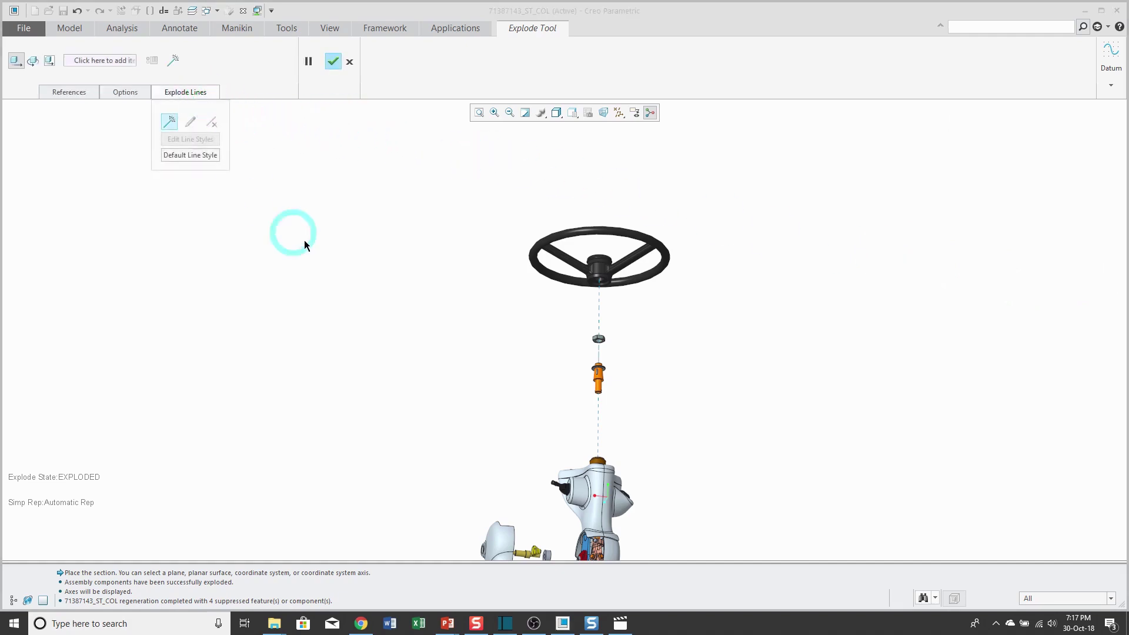
left_click(601, 315)
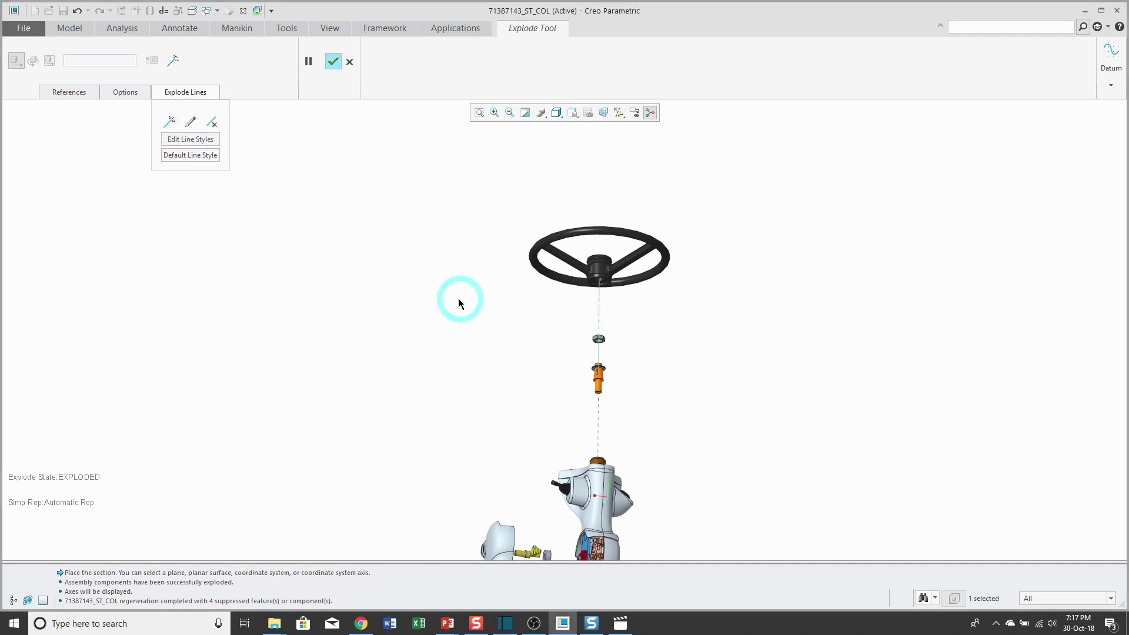
left_click(212, 123)
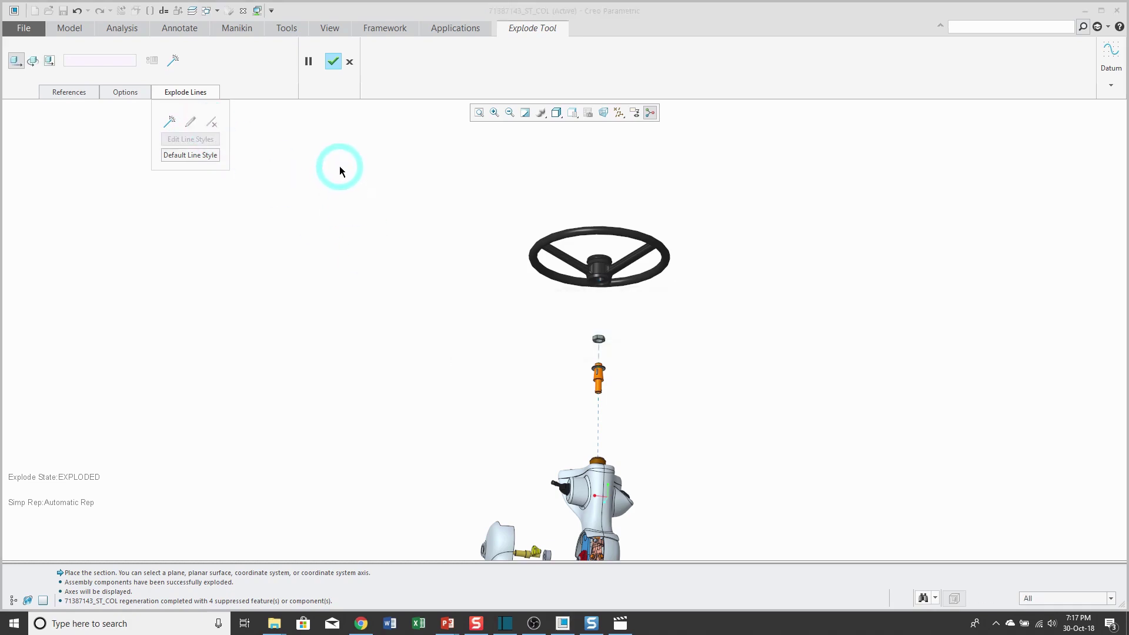
Turn off datum axis display in the datum display filter.
scroll(598, 176, "up", 4)
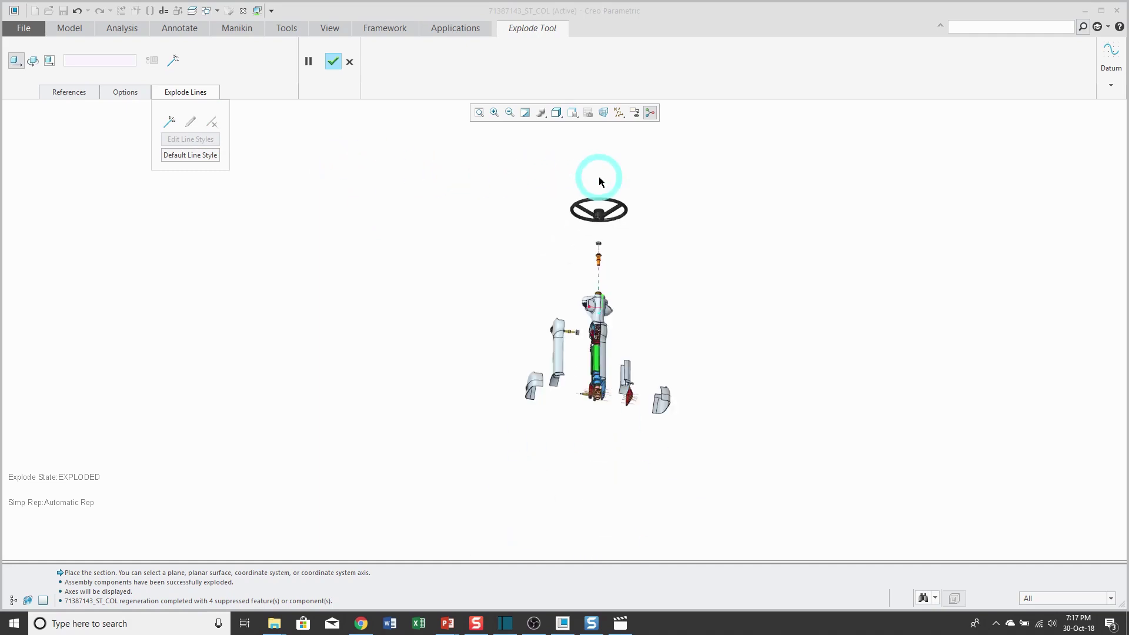
scroll(597, 227, "down", 1)
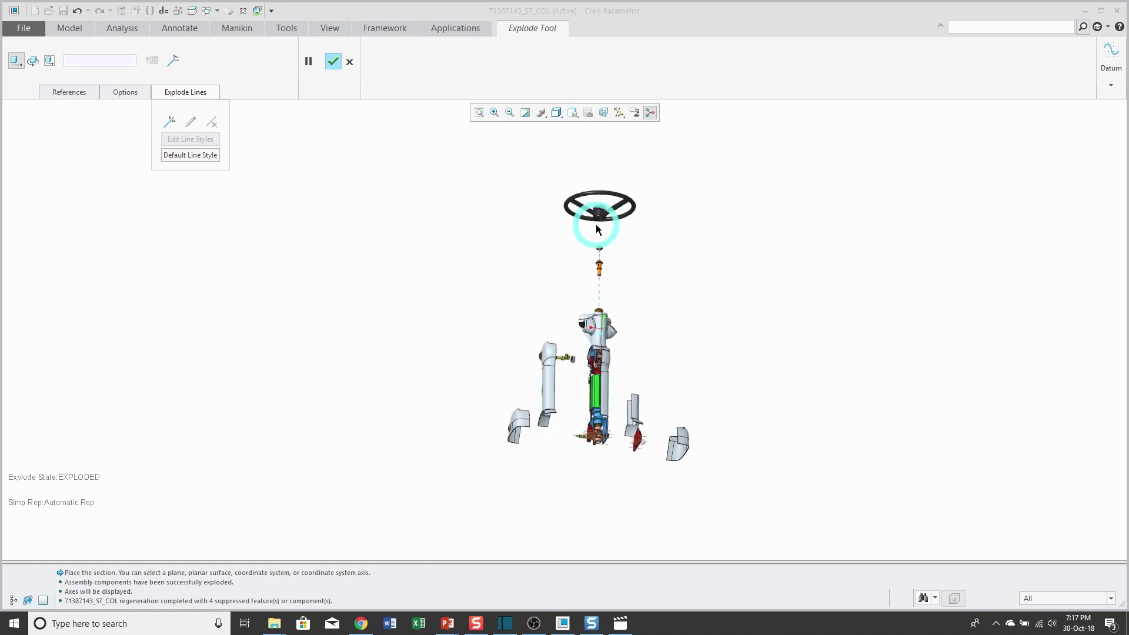
left_click(624, 119)
left_click(644, 140)
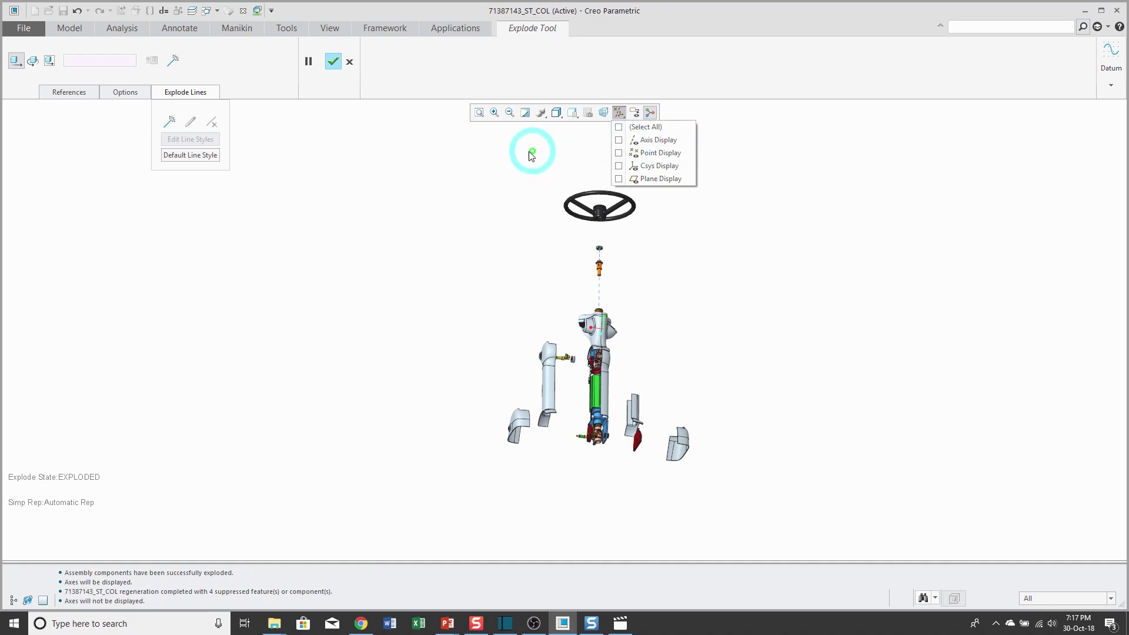
left_click(504, 162)
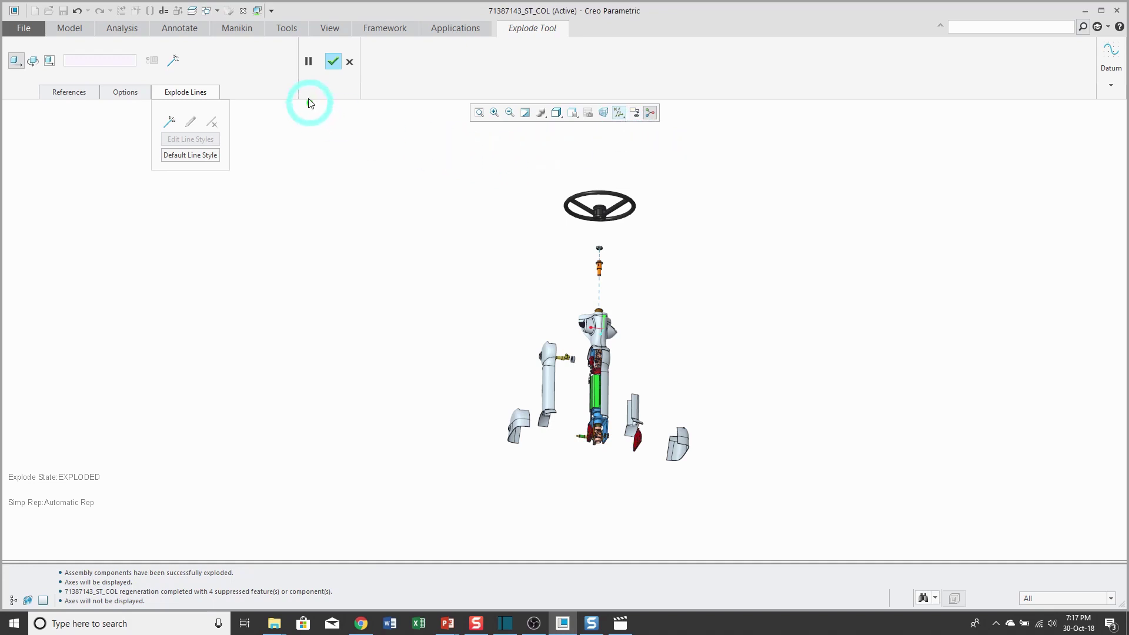
Accept the Explode Tool edits and select the Exploded state in View Manager.
left_click(333, 61)
left_click(455, 134)
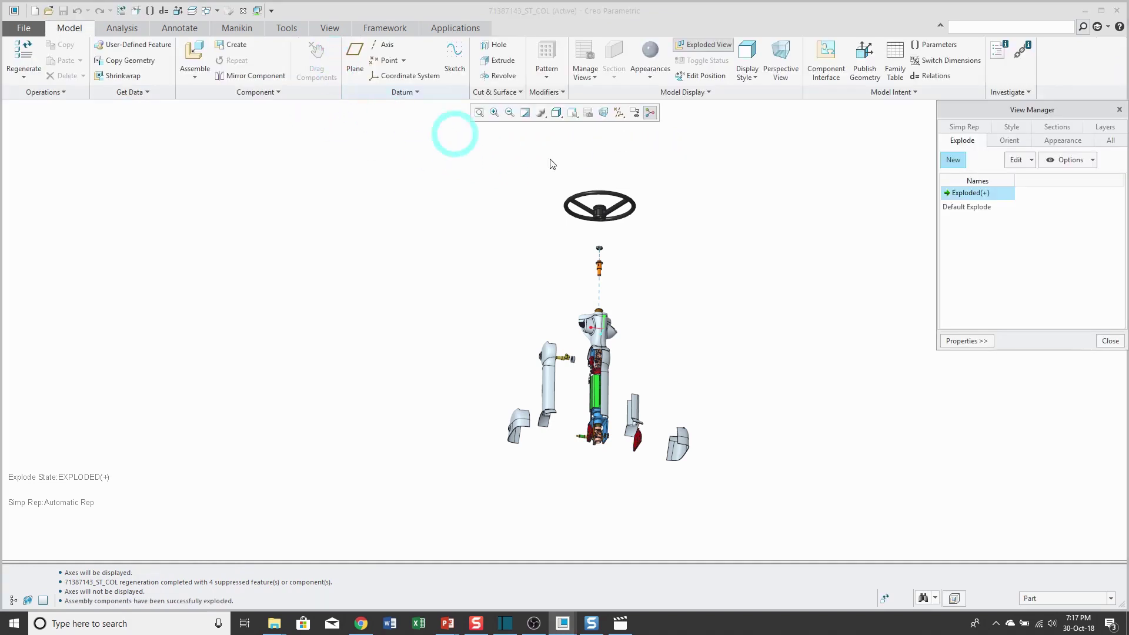
left_click(972, 198)
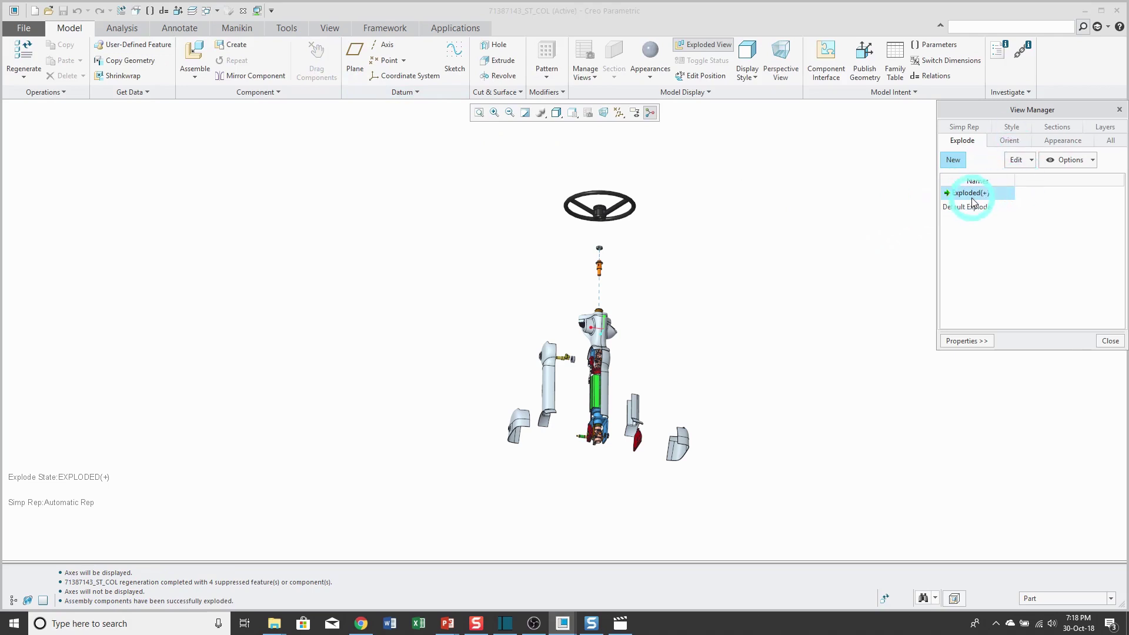
left_click(976, 197)
Save the modified Exploded state, confirming the Save Display Elements dialog.
right_click(973, 198)
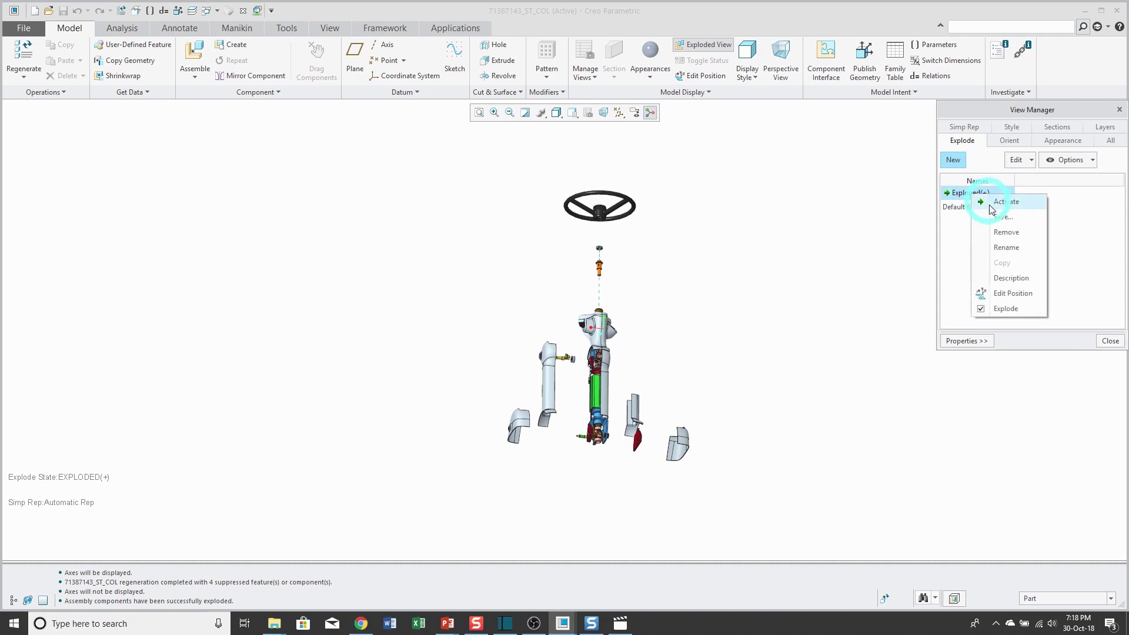
left_click(1003, 217)
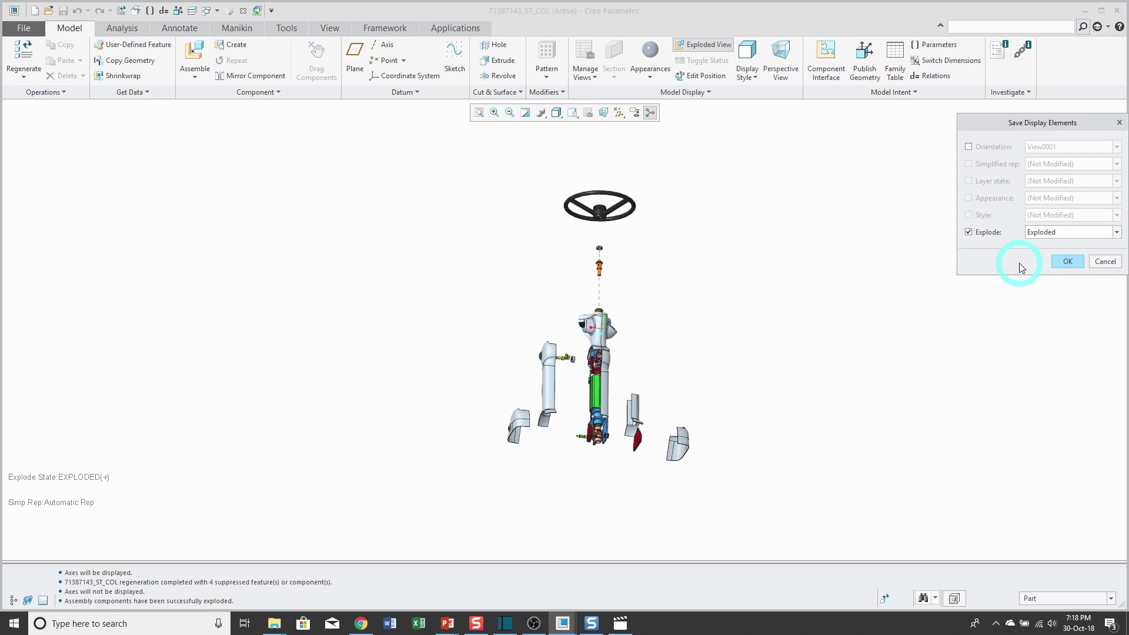
left_click(1070, 261)
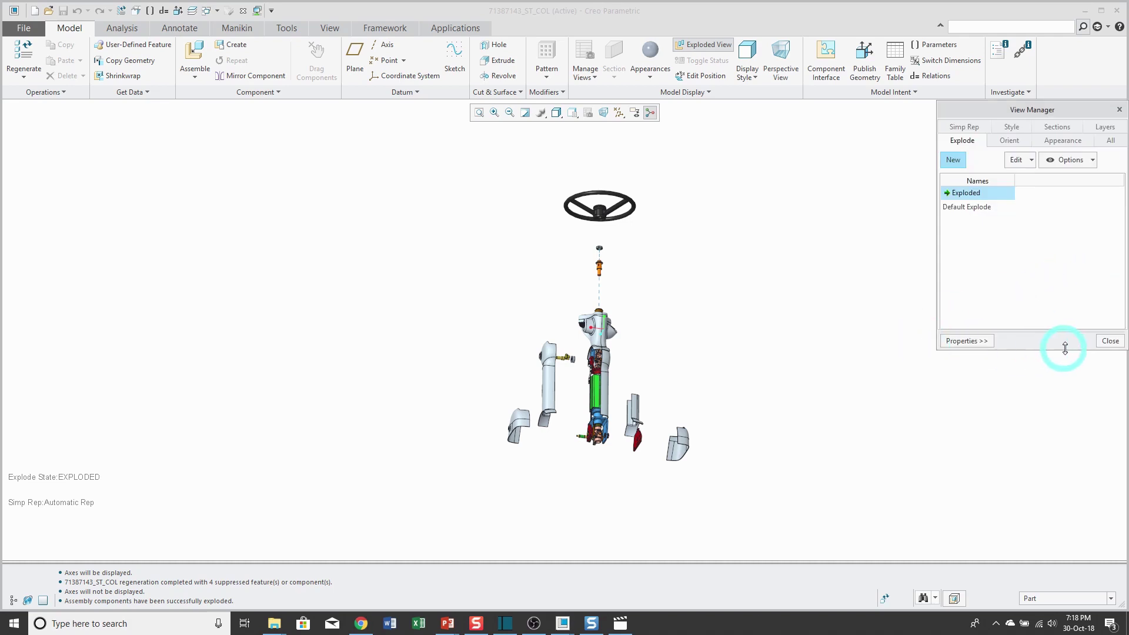
left_click(1110, 341)
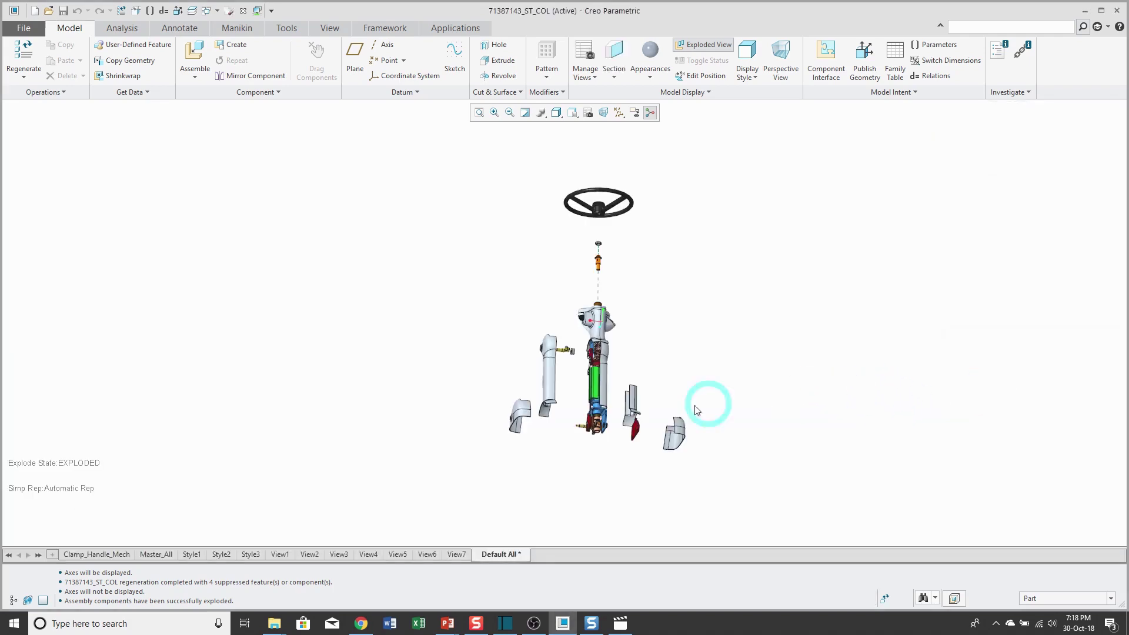
scroll(595, 400, "up", 1)
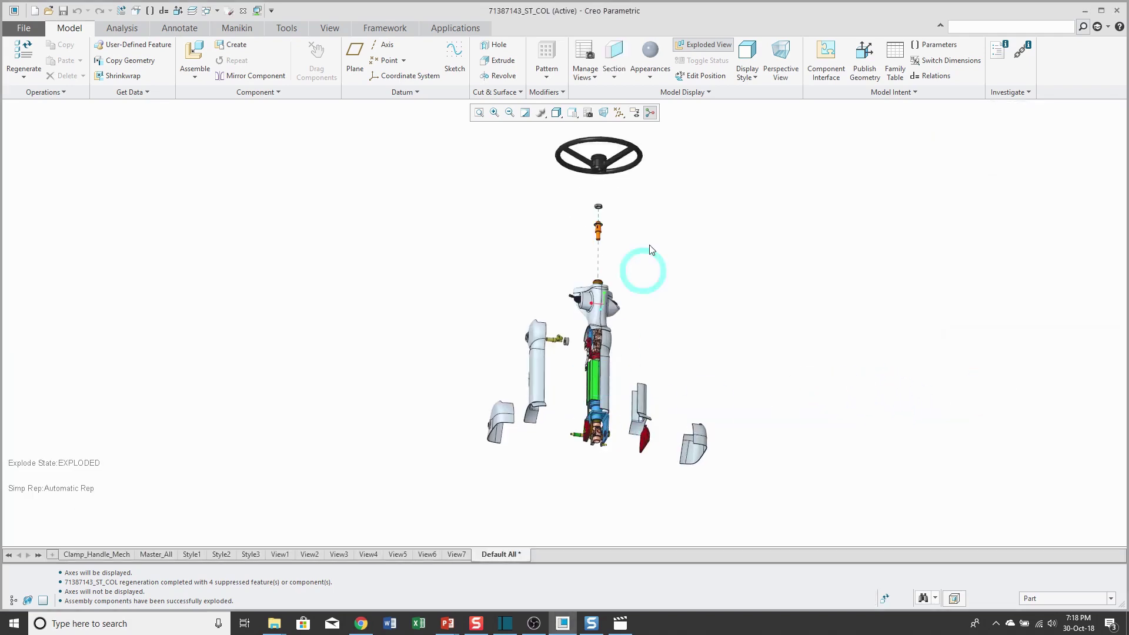
left_click(708, 45)
left_click(707, 45)
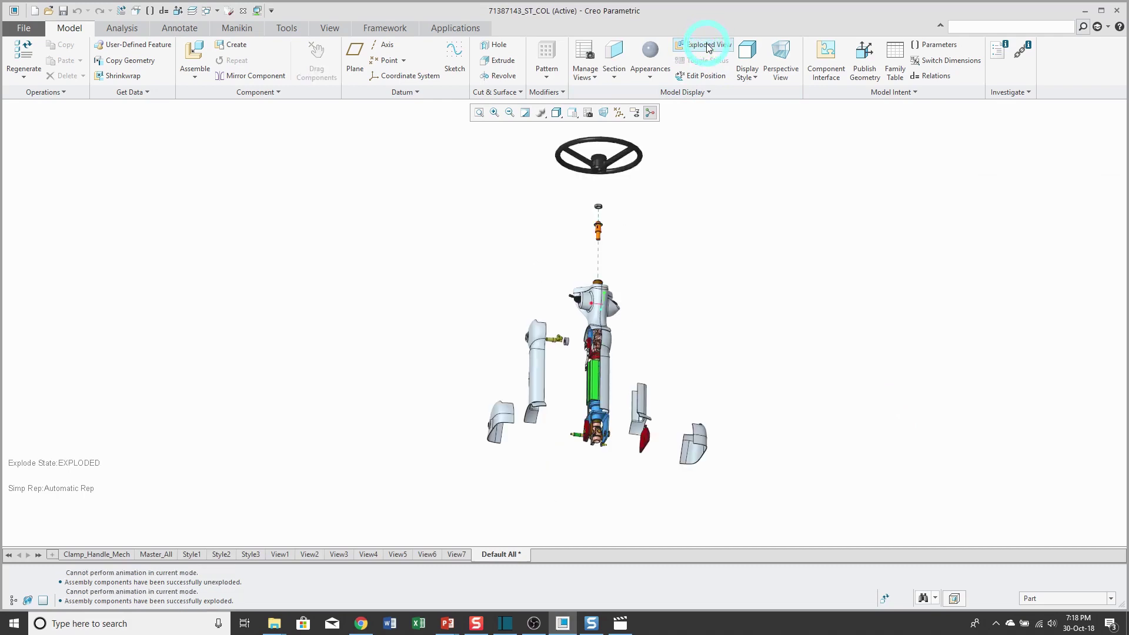
left_click(708, 46)
left_click(707, 45)
left_click(723, 174)
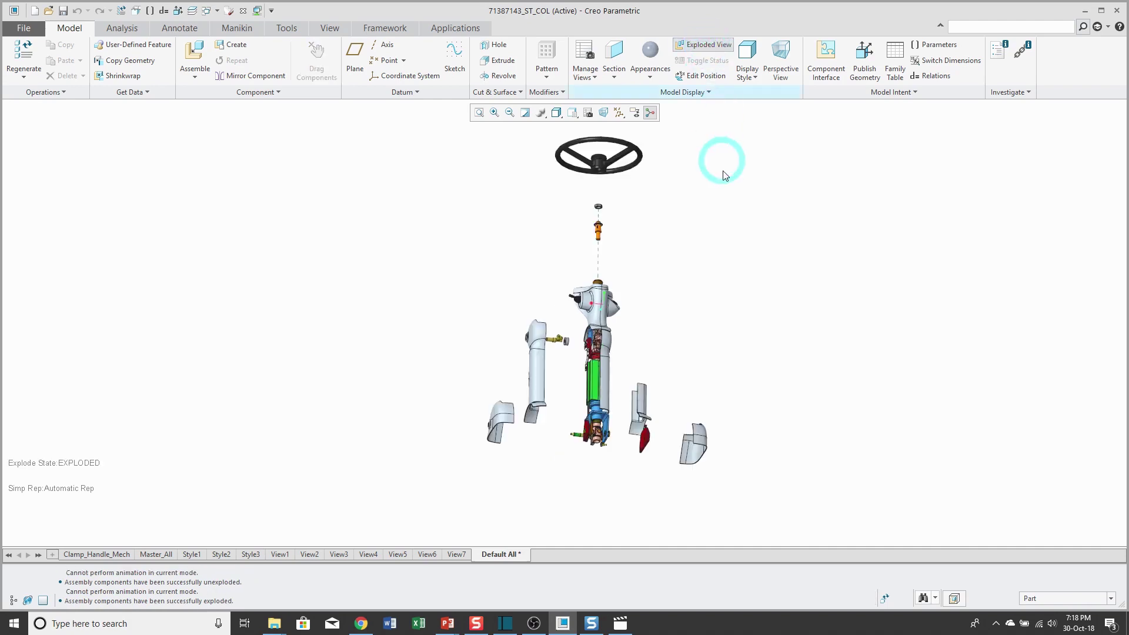